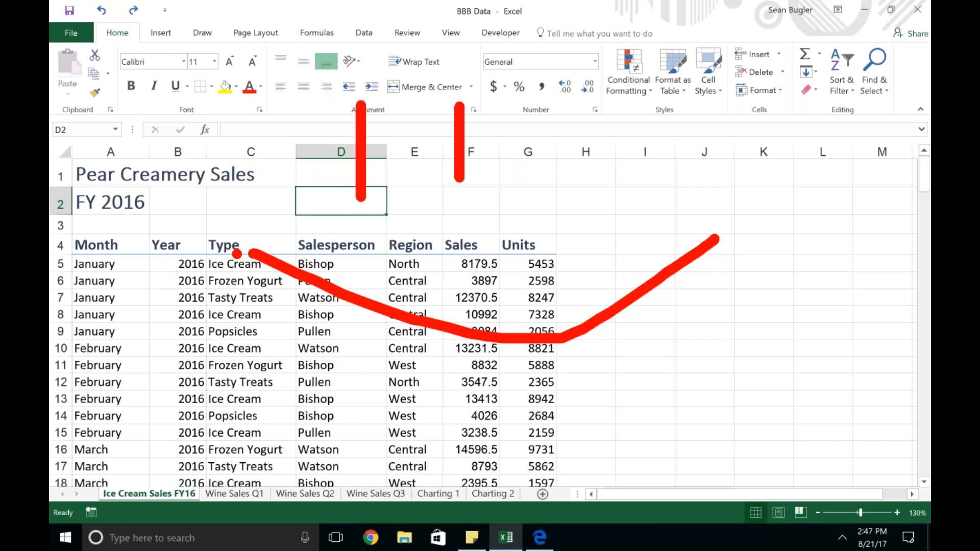
key("ctrl+z")
key("Escape")
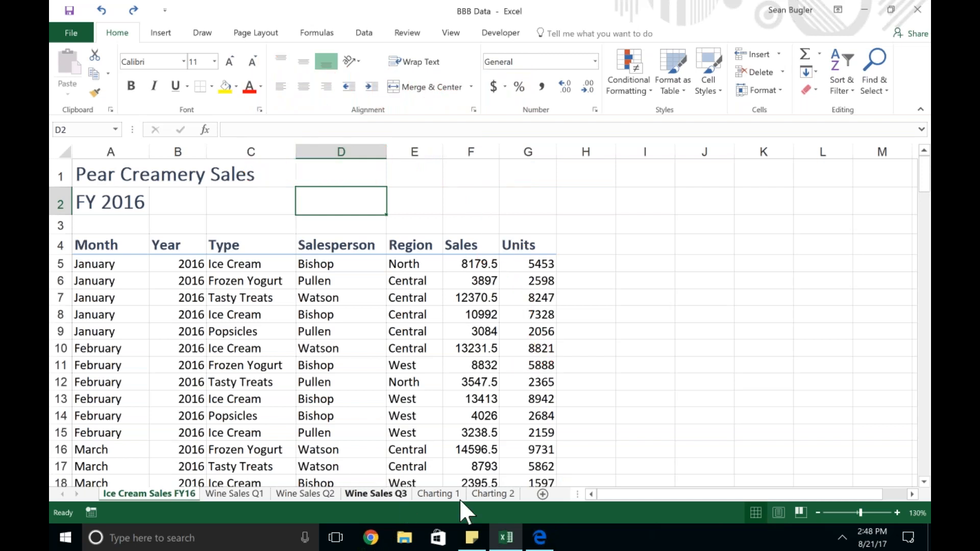
- Switch to Microsoft Edge to view the Microsoft Excel shortcuts PDF, close it, and return to cell A5 of the ice cream sales sheet
left_click(540, 537)
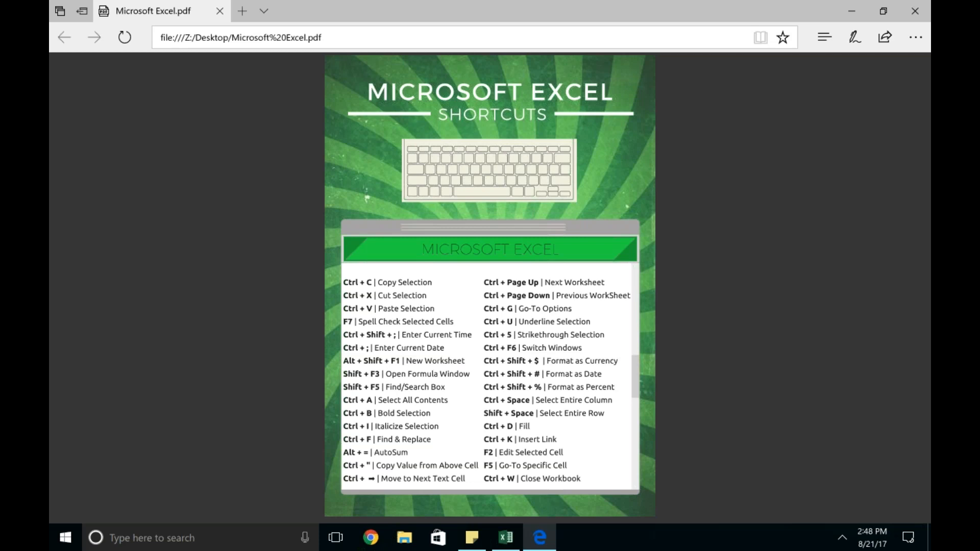
left_click(219, 11)
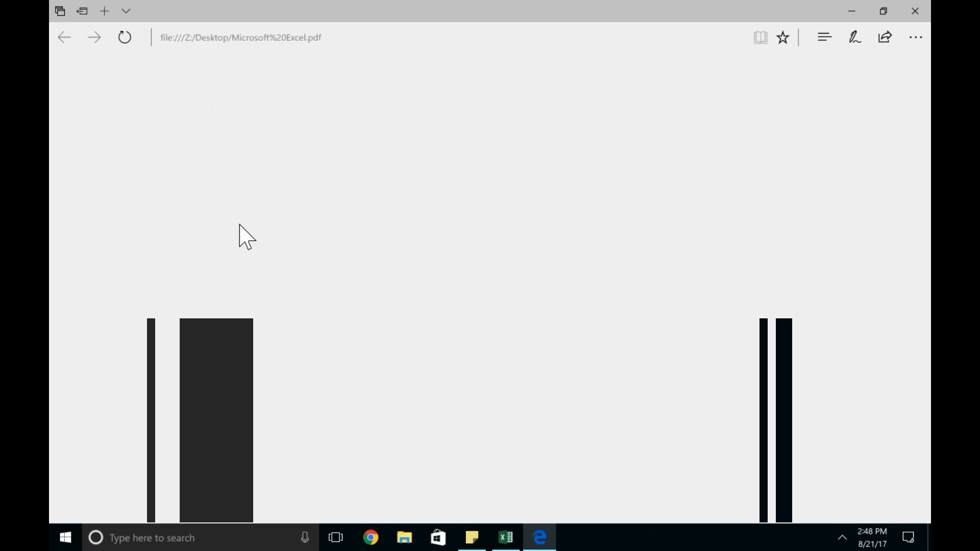
left_click(131, 261)
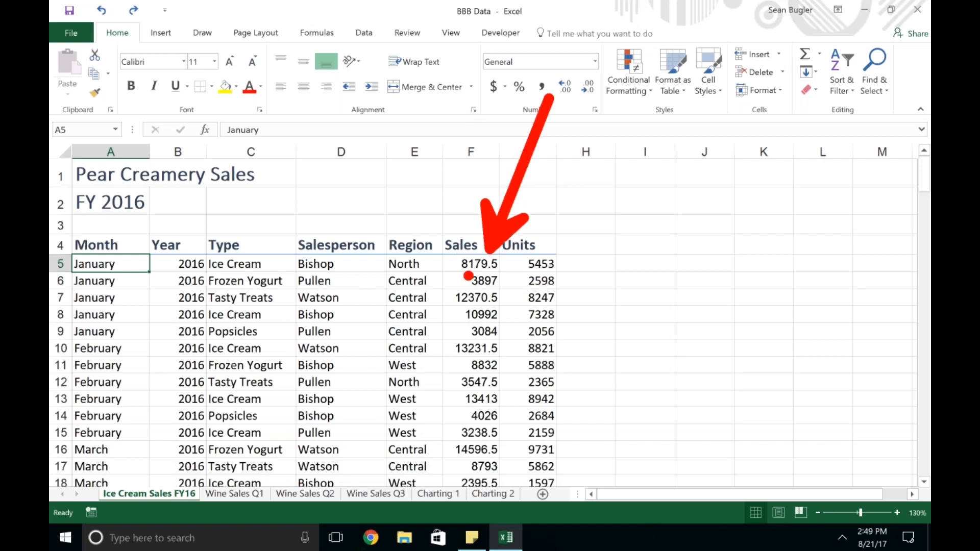
- Look down through the Sales column, check the formula in F55, and return to the first sales value in F5
scroll(520, 408, "down", 1)
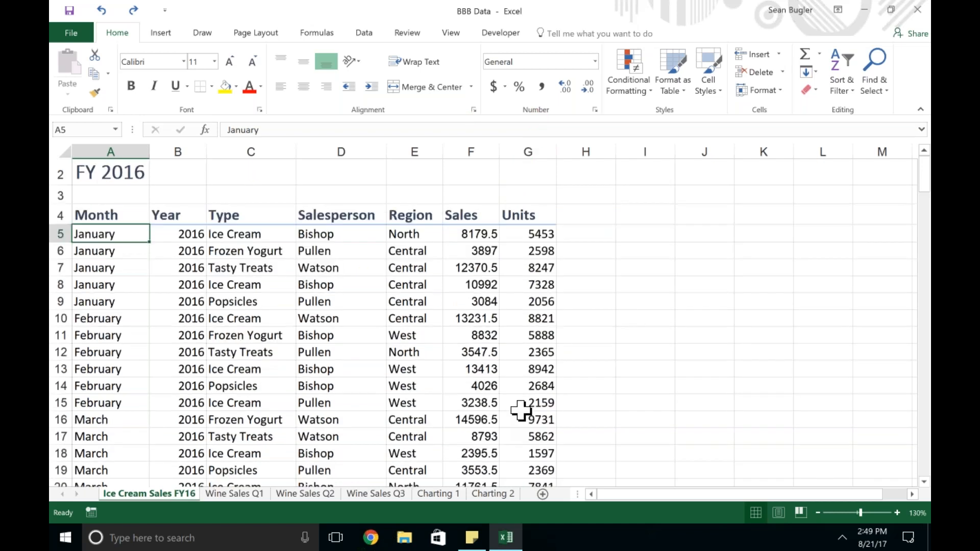
scroll(521, 411, "down", 15)
left_click(488, 318)
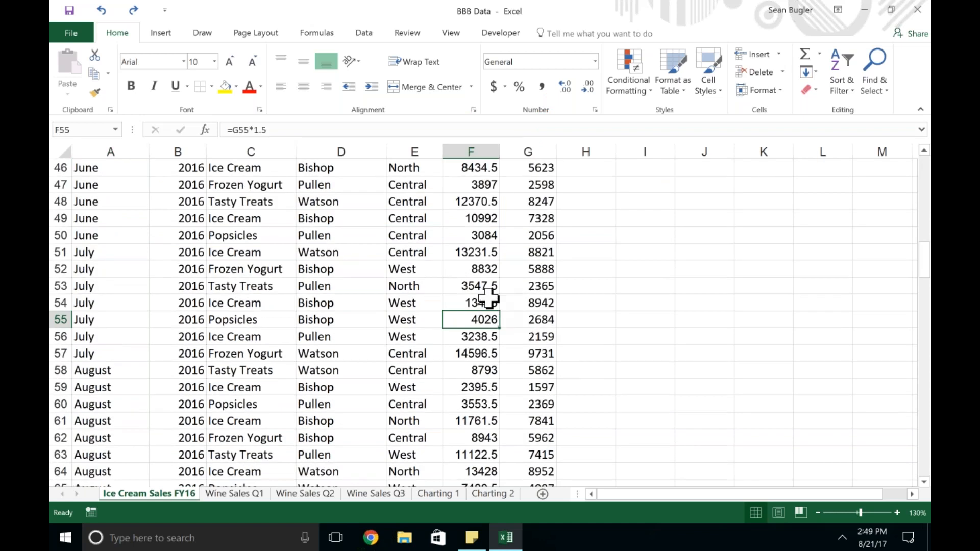
scroll(509, 322, "up", 7)
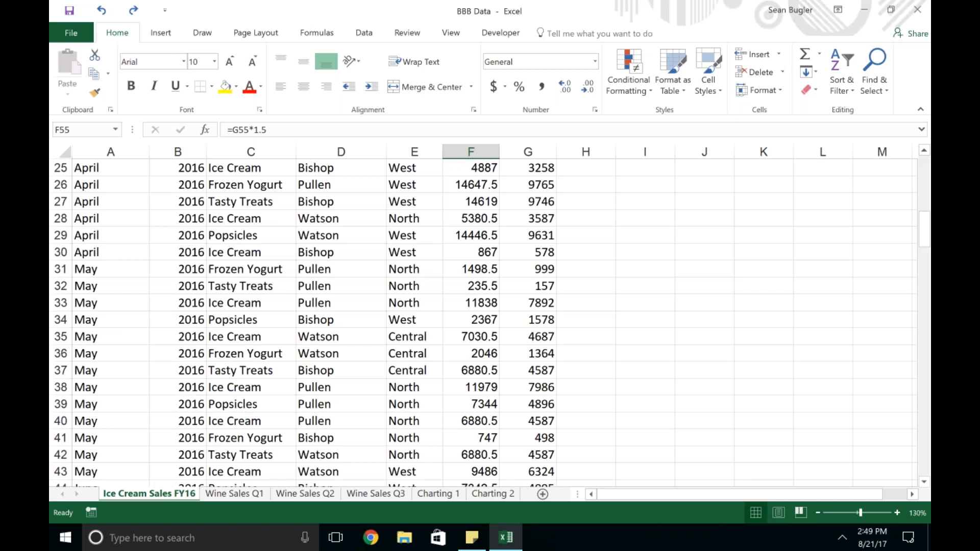
scroll(470, 263, "up", 8)
left_click(470, 262)
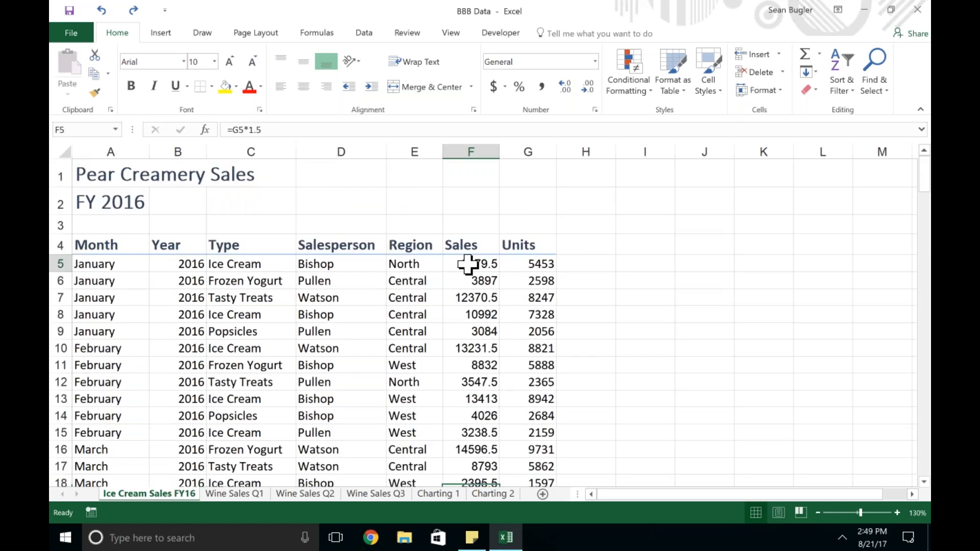
left_click_drag(470, 272, 453, 416)
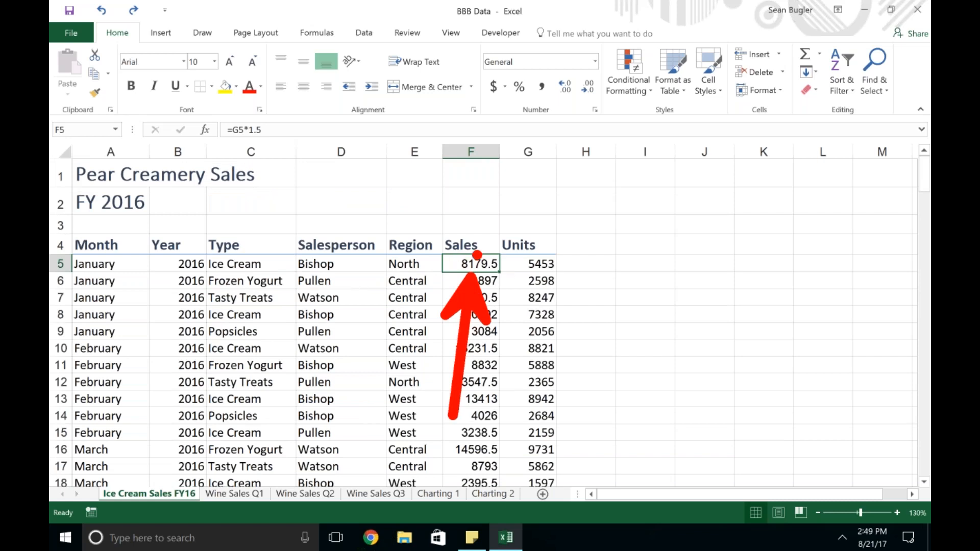
right_click(473, 257)
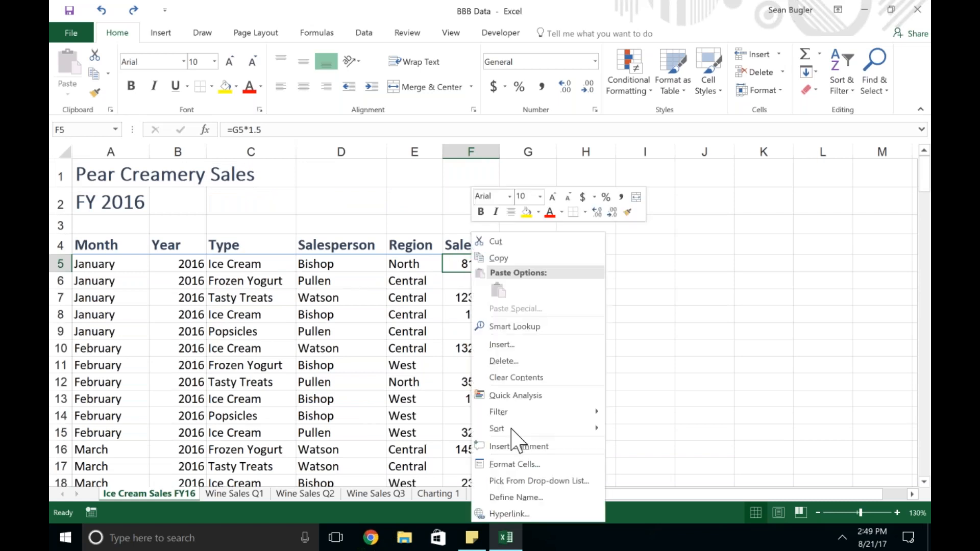
left_click(425, 316)
key("ctrl+2")
left_click_drag(111, 44, 111, 84)
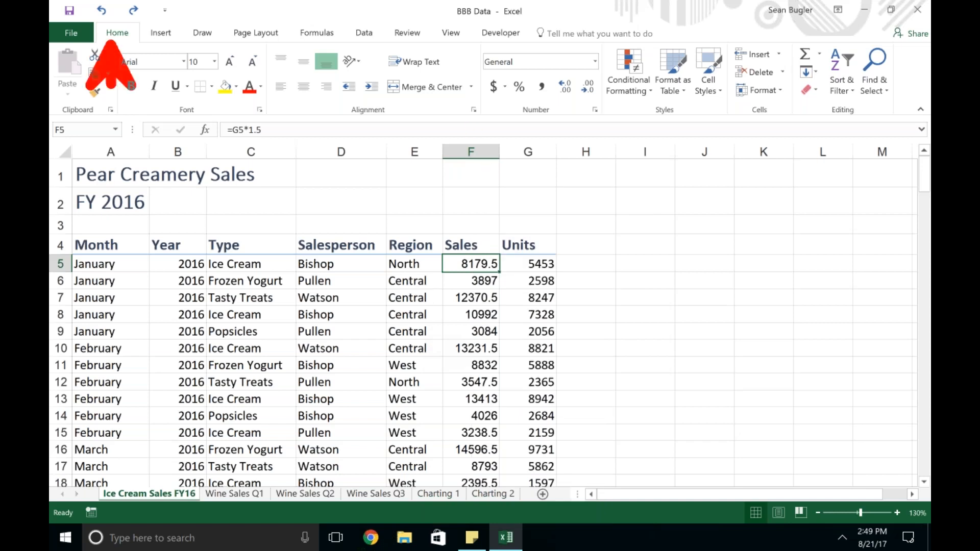
left_click_drag(465, 31, 621, 133)
left_click_drag(493, 98, 493, 219)
key("Escape")
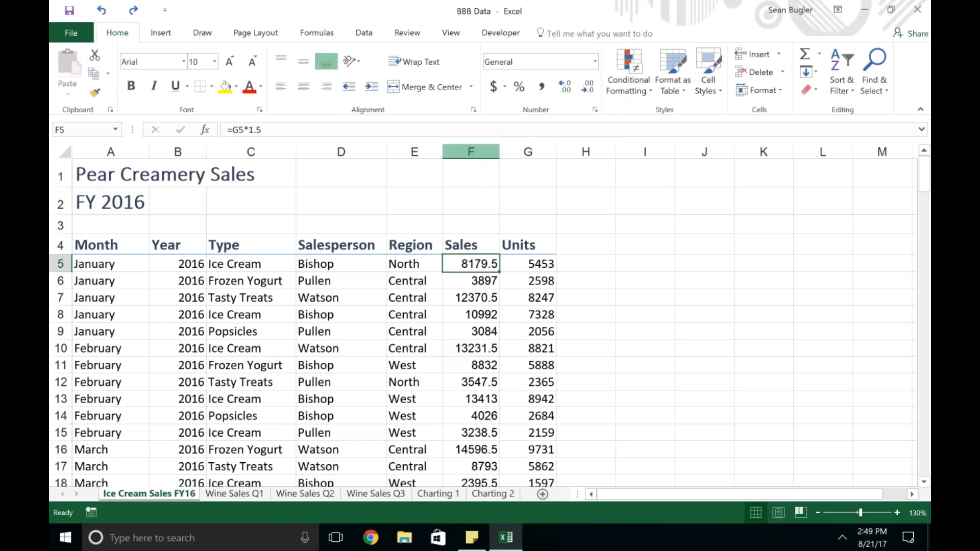
- Apply the Accounting number format to the sales value in F5 and widen column F to 7.87
left_click(493, 88)
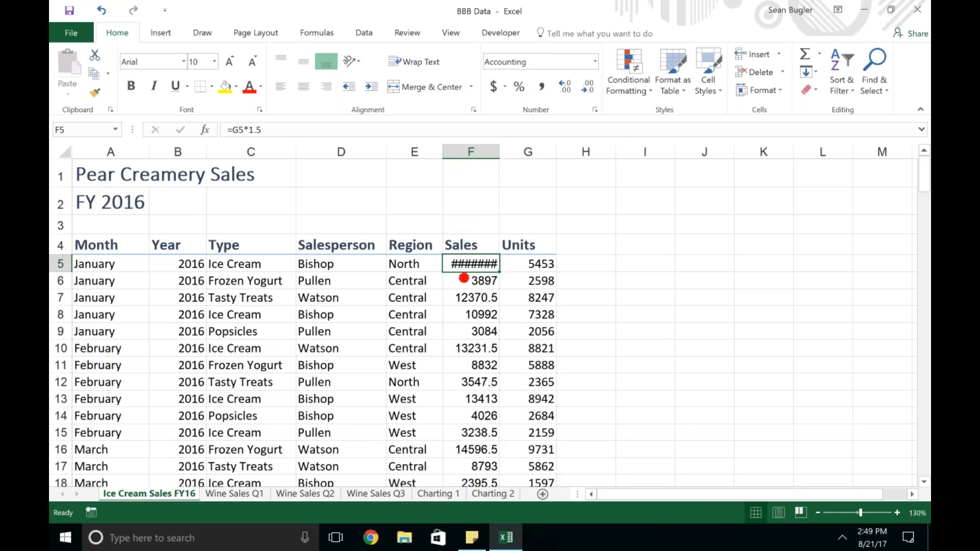
left_click_drag(465, 277, 402, 372)
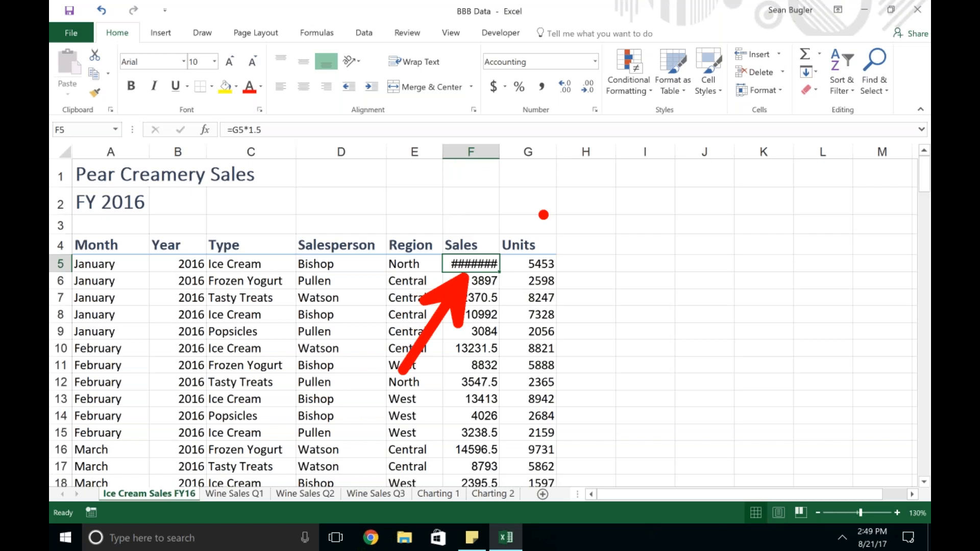
key("Escape")
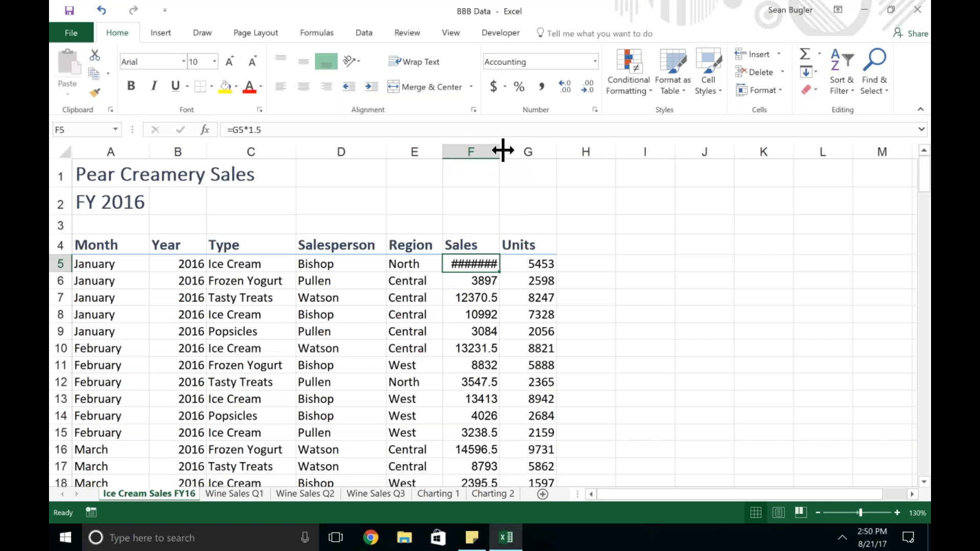
left_click_drag(502, 151, 510, 150)
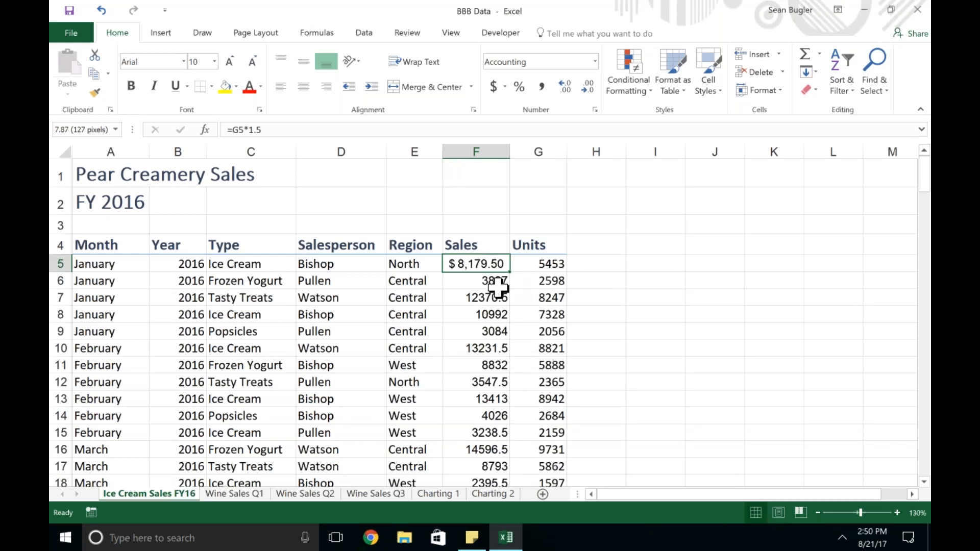
- Examine how far the Sales data extends below row 5 and return to the beginning of the sheet
left_click_drag(488, 265, 484, 320)
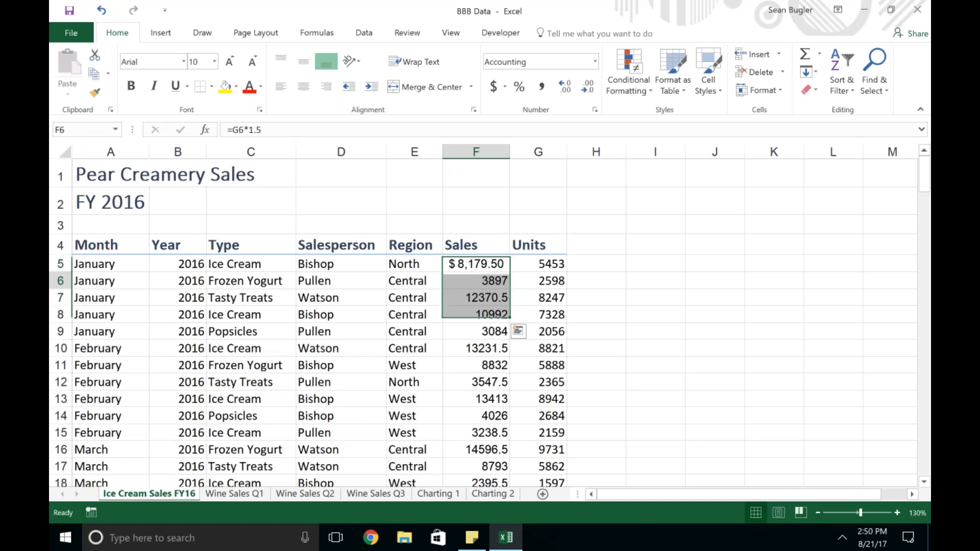
left_click(467, 263)
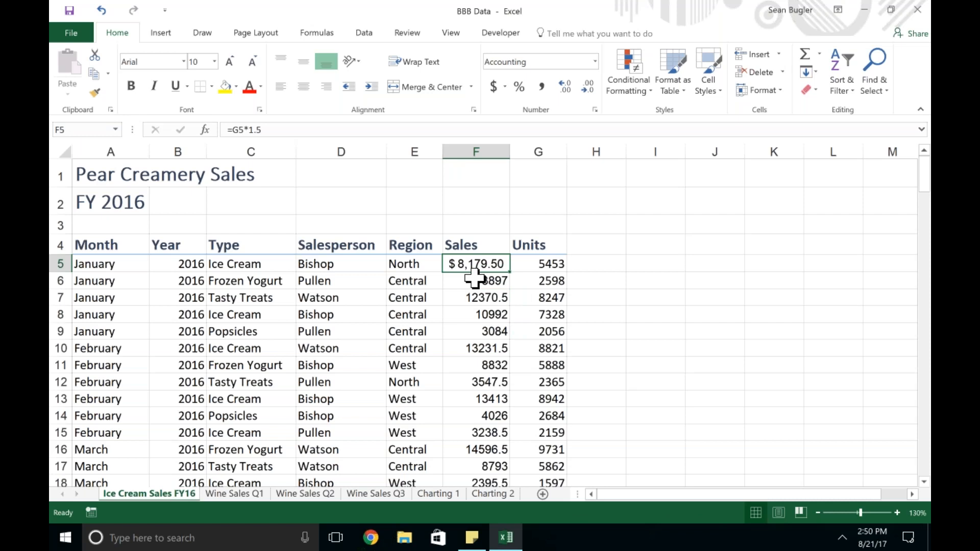
scroll(475, 278, "down", 1)
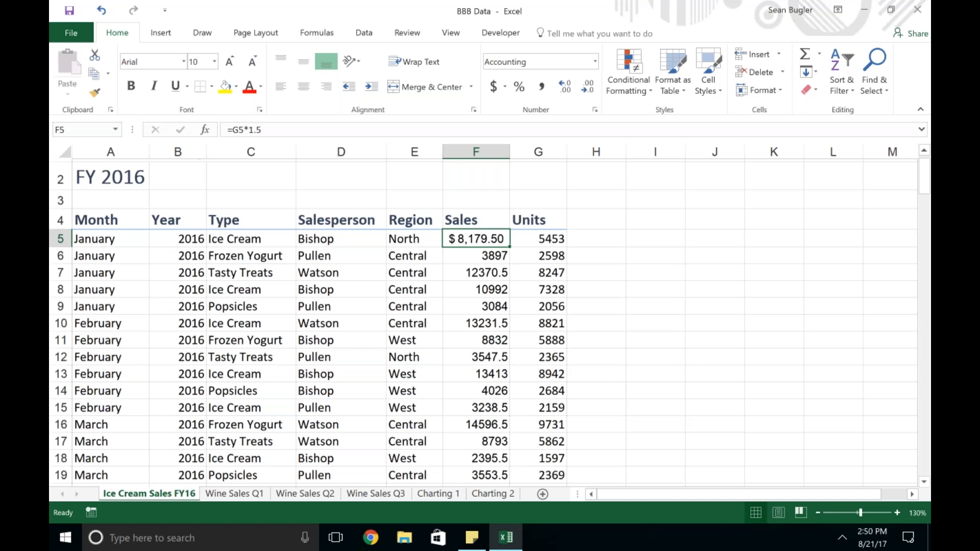
scroll(485, 317, "down", 15)
scroll(485, 317, "right", 1)
scroll(484, 269, "down", 4)
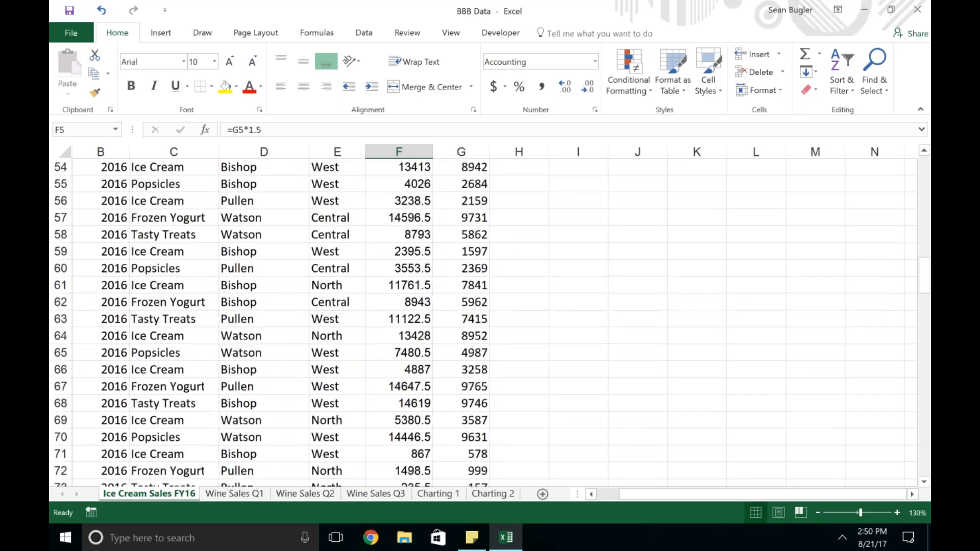
scroll(484, 269, "left", 1)
scroll(484, 269, "up", 20)
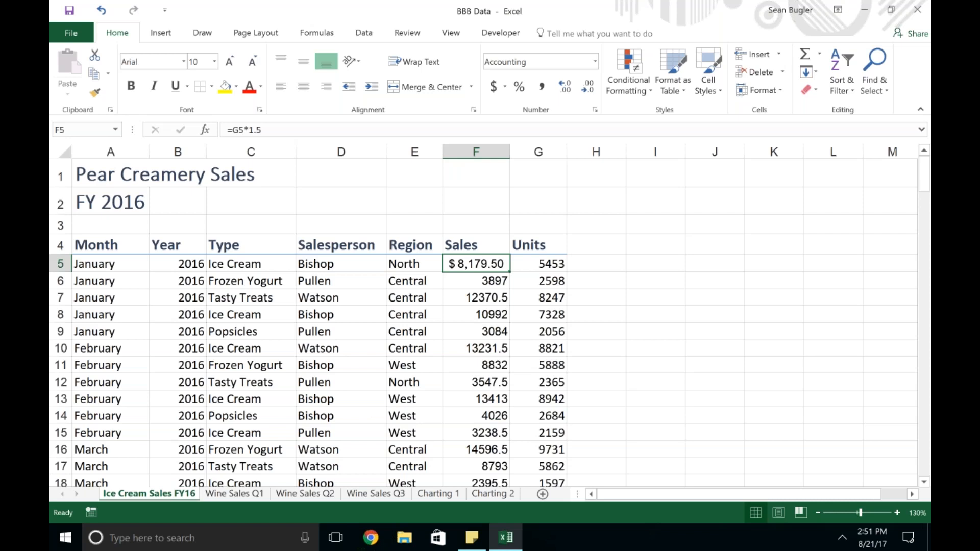
- Select the sales values from F5 through F8, extending the selection row by row
left_click(467, 261)
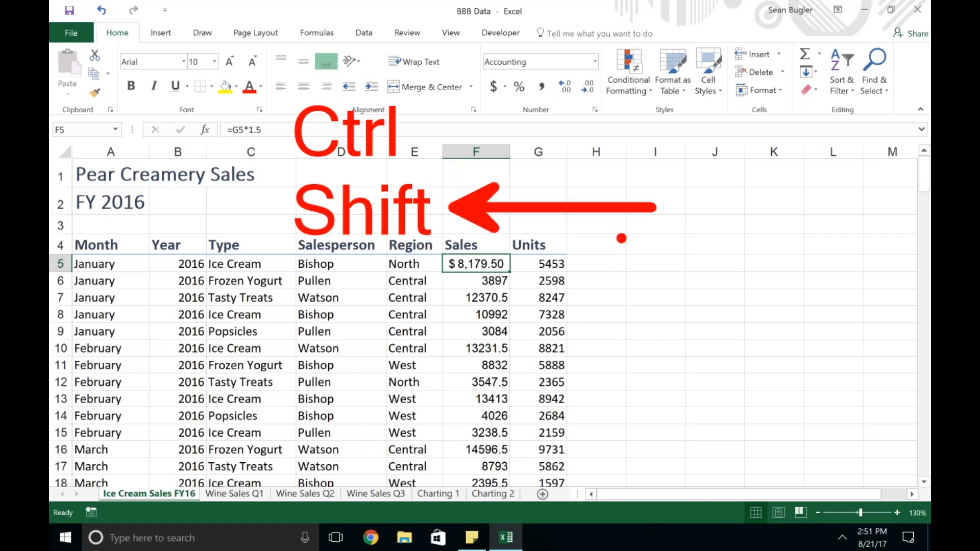
left_click(487, 282, "shift")
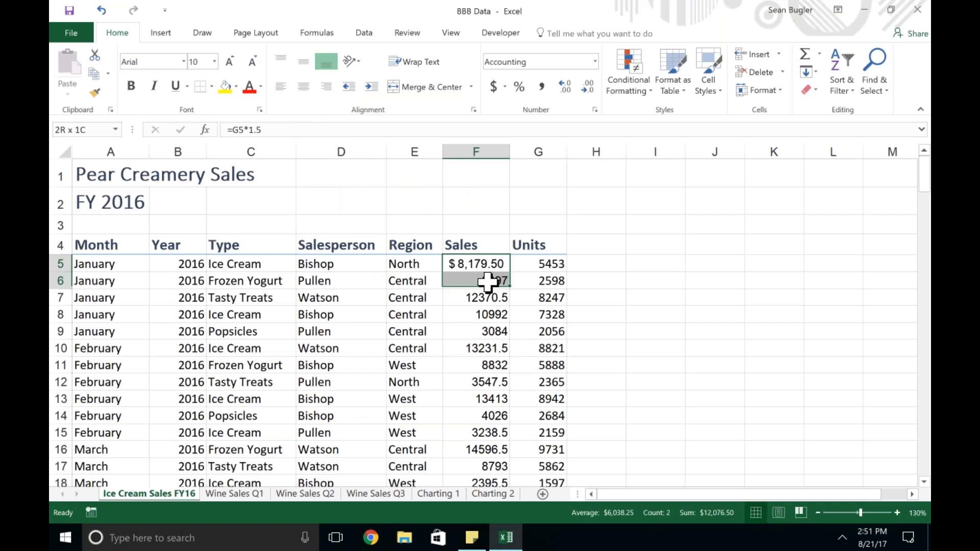
key("shift+Down")
key("shift+Down")
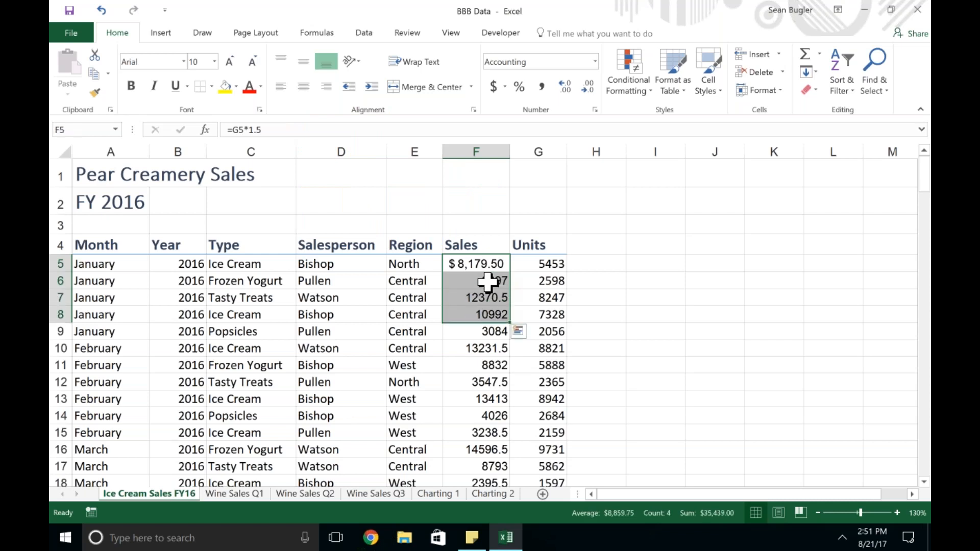
- Starting from the region in E5, extend the selection sideways over the preceding columns, and reverse it to cover E5 through G5
left_click(417, 266)
key("shift+Left")
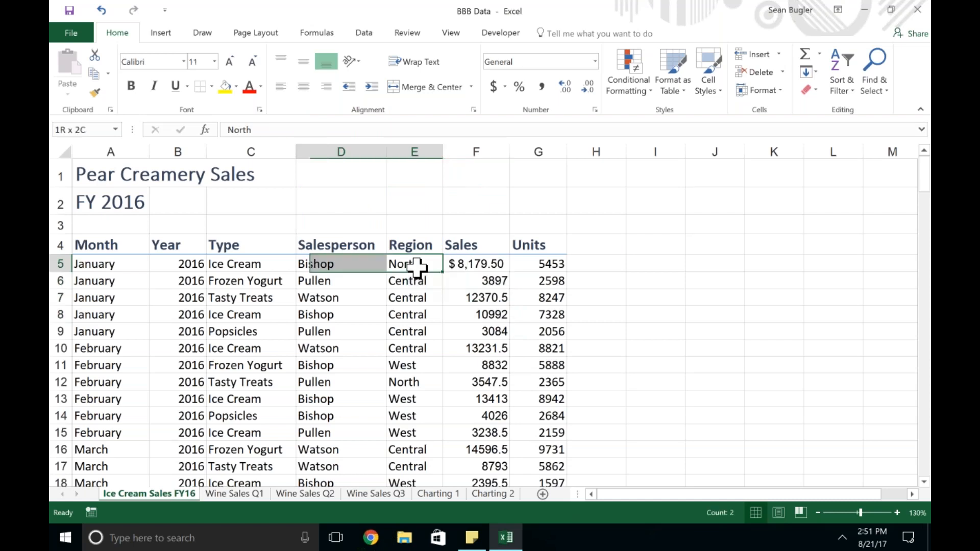
key("shift+Left")
key("shift+Right")
key("shift+Right")
key("shift+Right")
key("shift+Right")
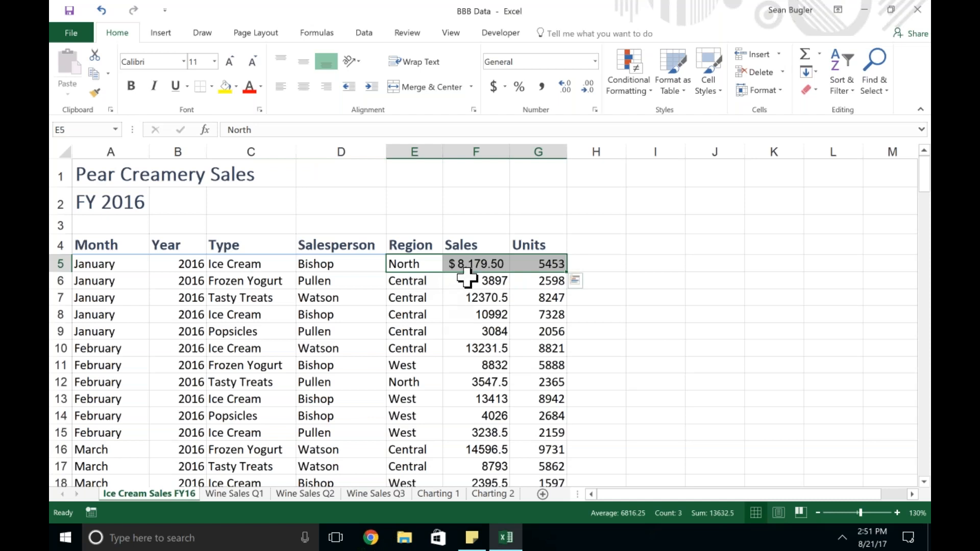
- Extend a selection downward from F5 over a few Sales cells, and jump to the column's last value in F168
left_click_drag(475, 265, 475, 281)
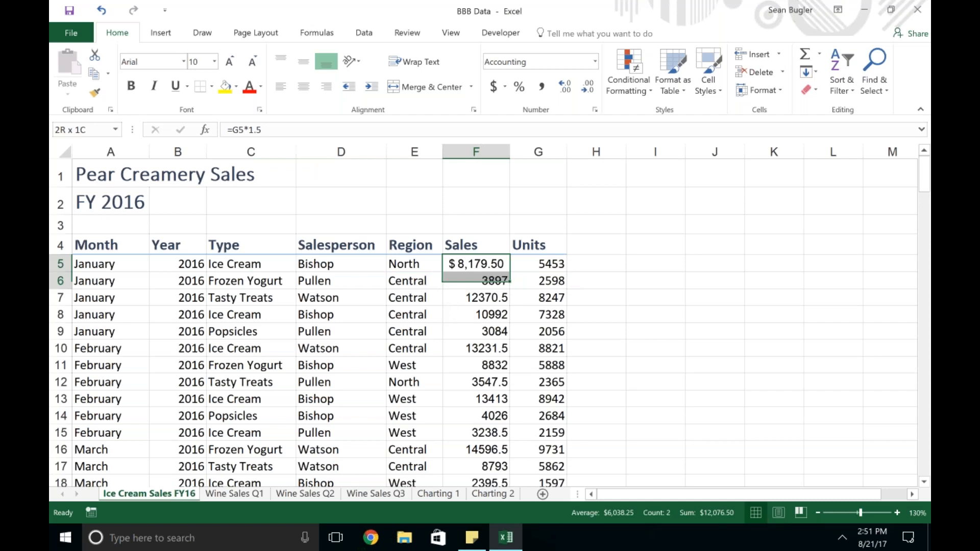
key("shift+Down")
key("shift+Down")
key("Up")
key("Down")
key("ctrl+Down")
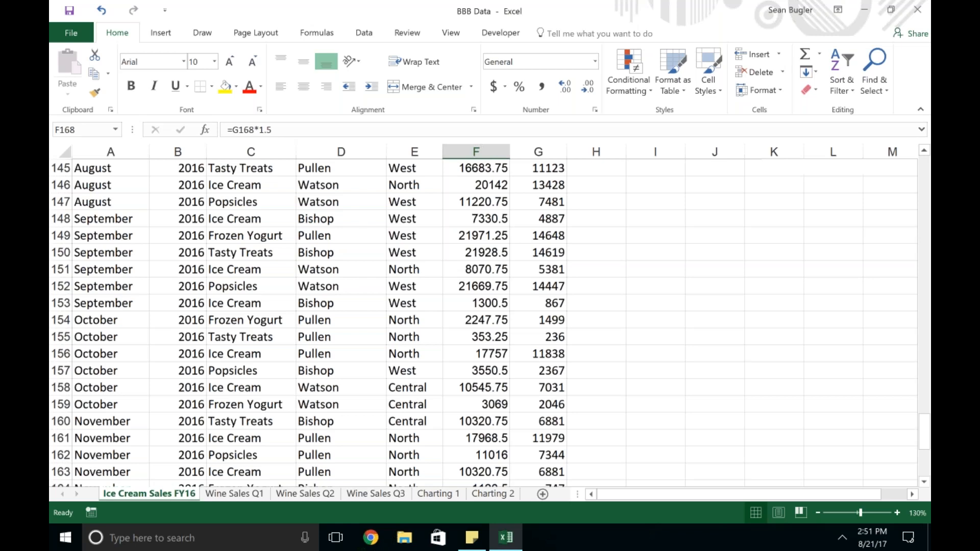
- Move past the end of the Sales data to empty cell F171, and jump back up to the Sales header in F4
key("Down")
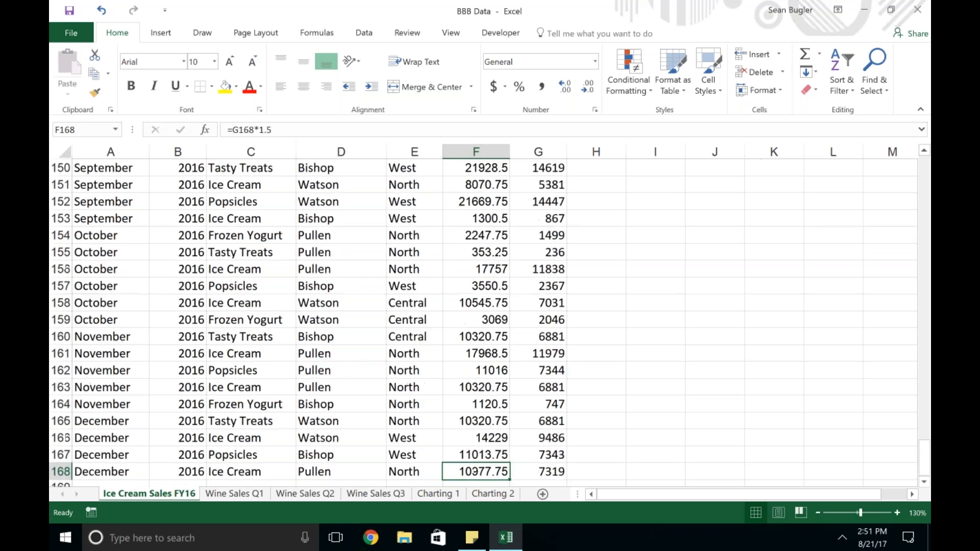
key("Down")
key("Down")
key("Down")
key("Down")
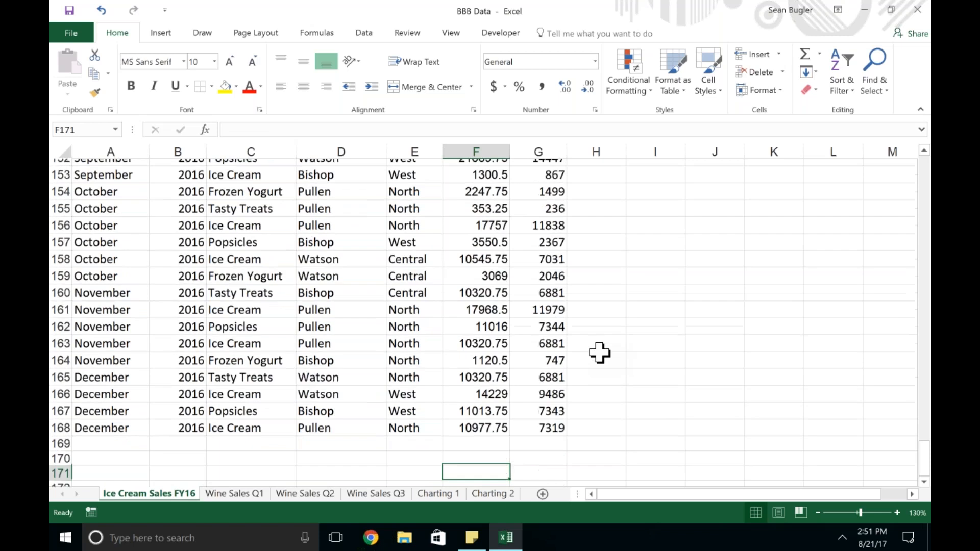
key("ctrl+Up")
key("ctrl+Up")
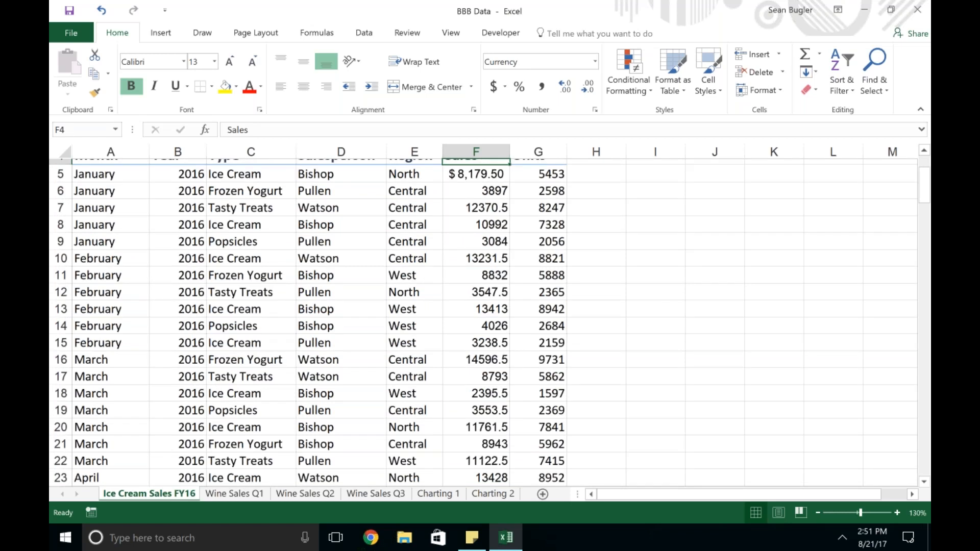
- Jump along the header row to the Month heading in A4 and across to the Units heading in G4
scroll(490, 321, "up", 1)
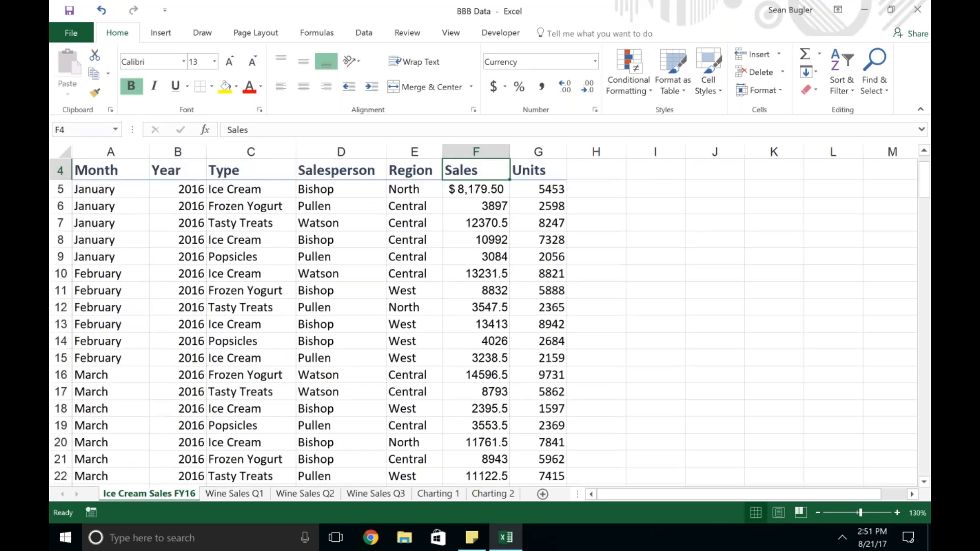
scroll(431, 242, "up", 1)
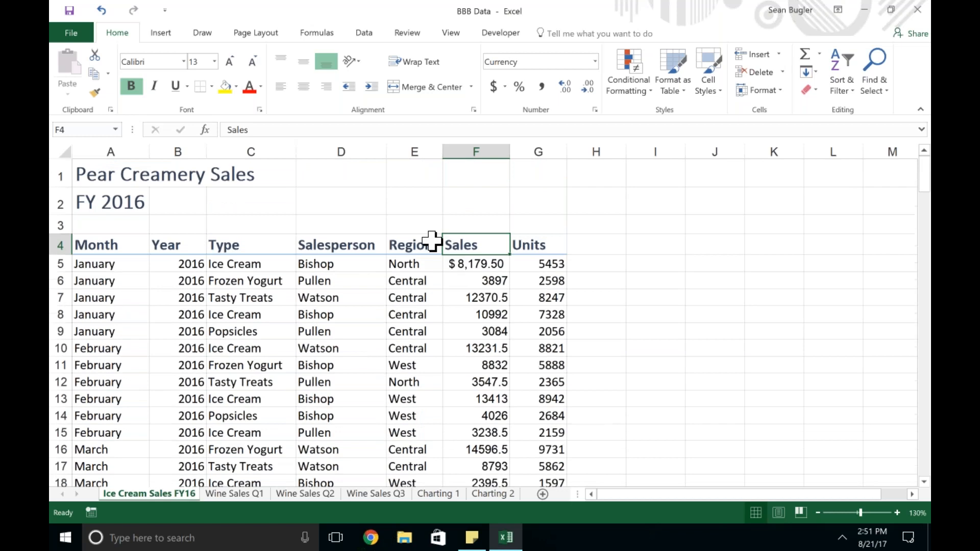
key("ctrl+Left")
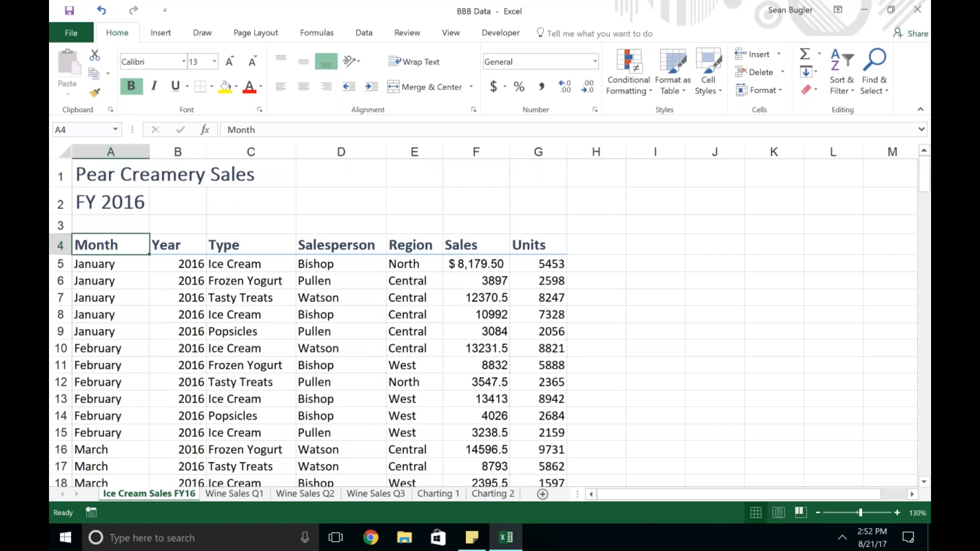
key("ctrl+Right")
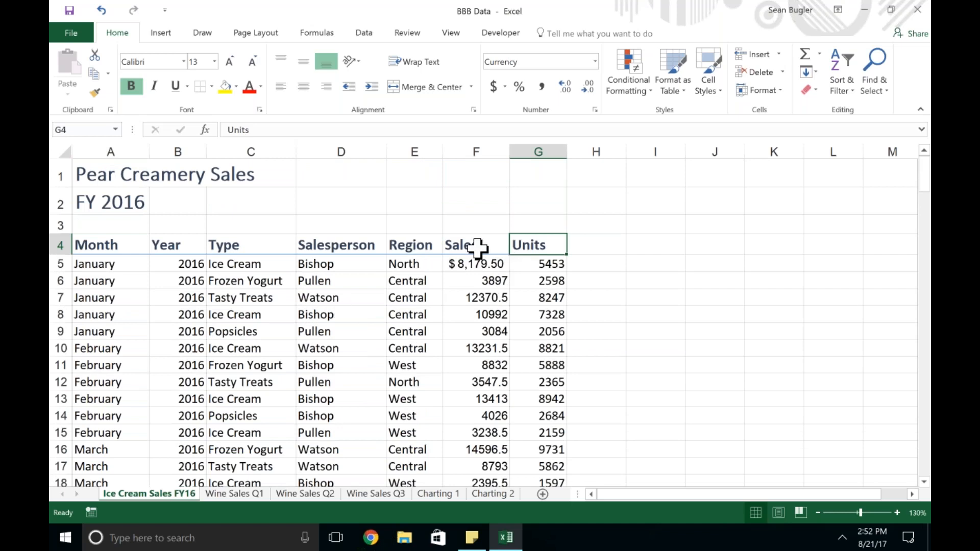
- Jump from G5 along row 5 to the sheet's last column, XFD, and return to cell A1
left_click(467, 346)
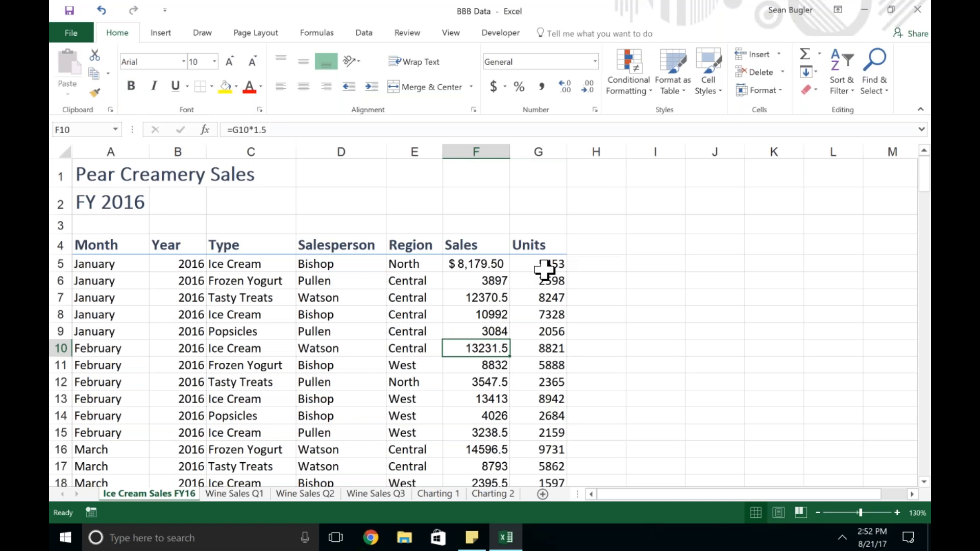
left_click(544, 268)
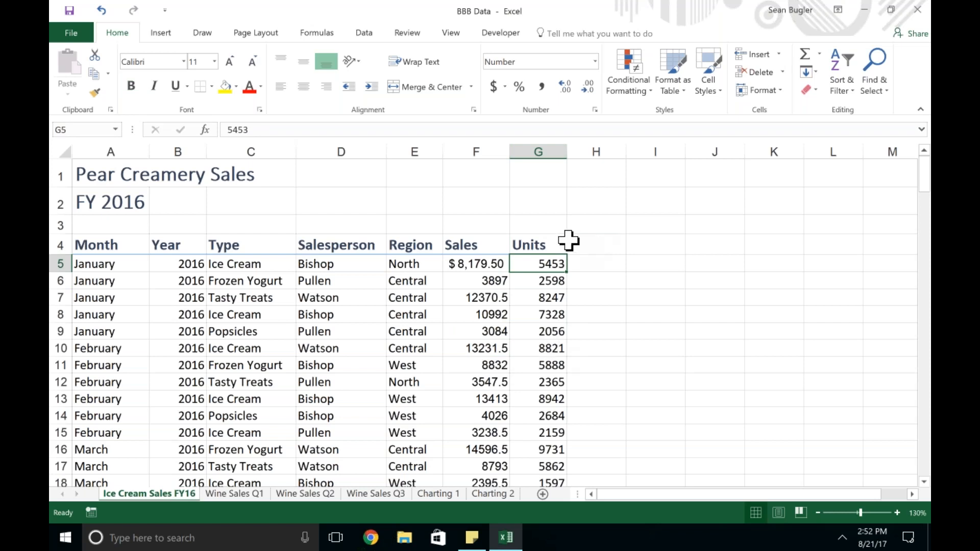
key("ctrl+Right")
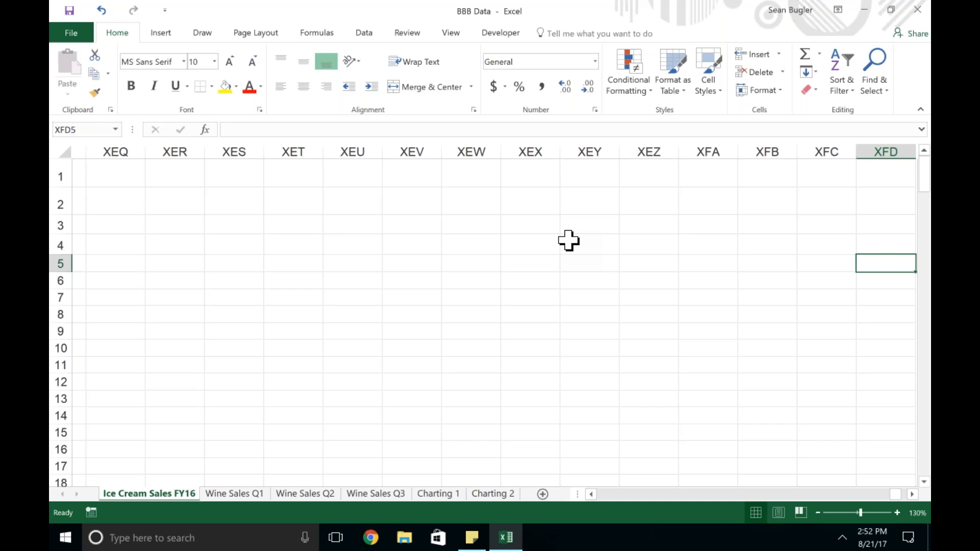
key("alt")
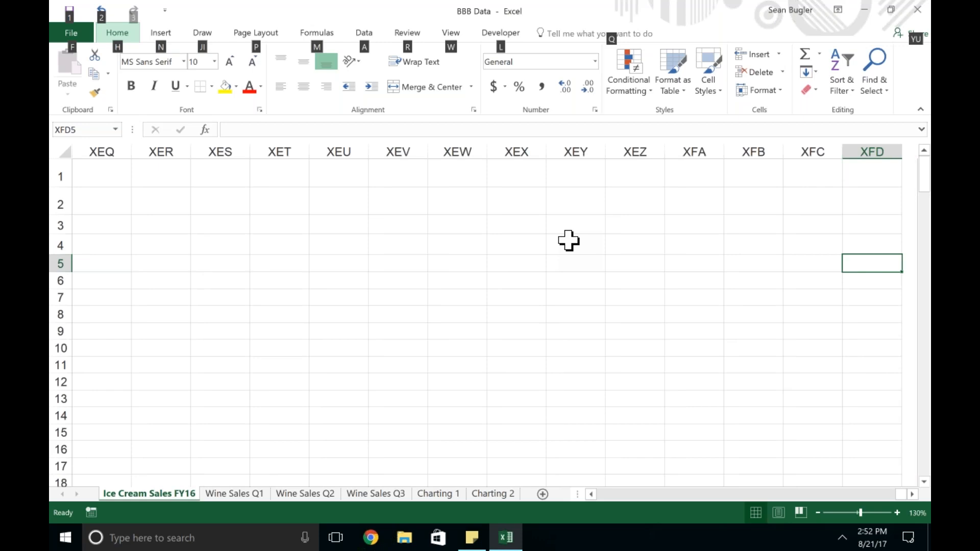
key("Escape")
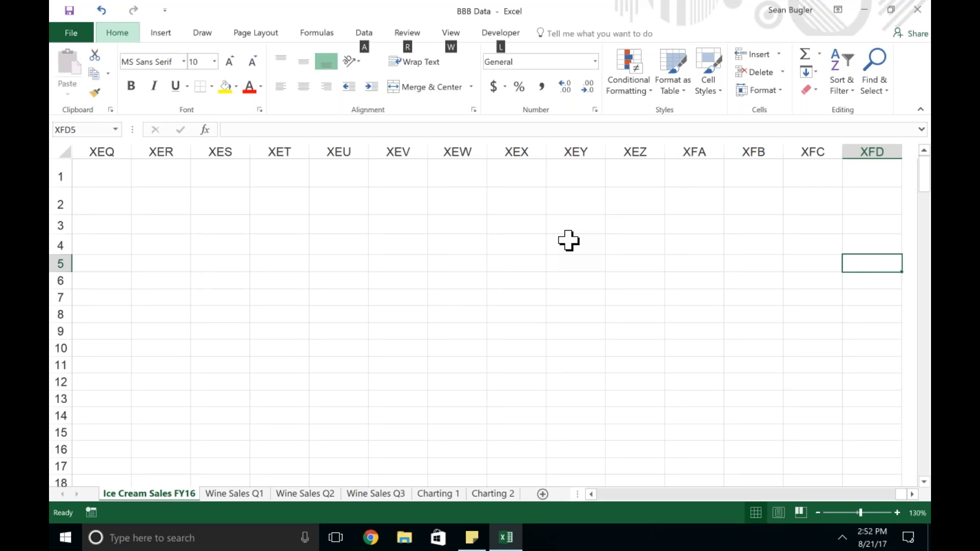
key("Escape")
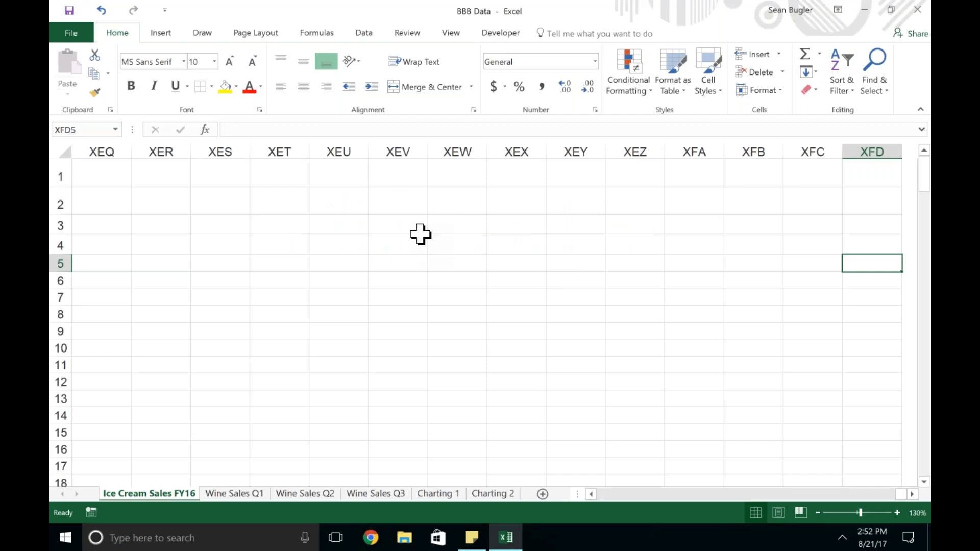
key("ctrl+Home")
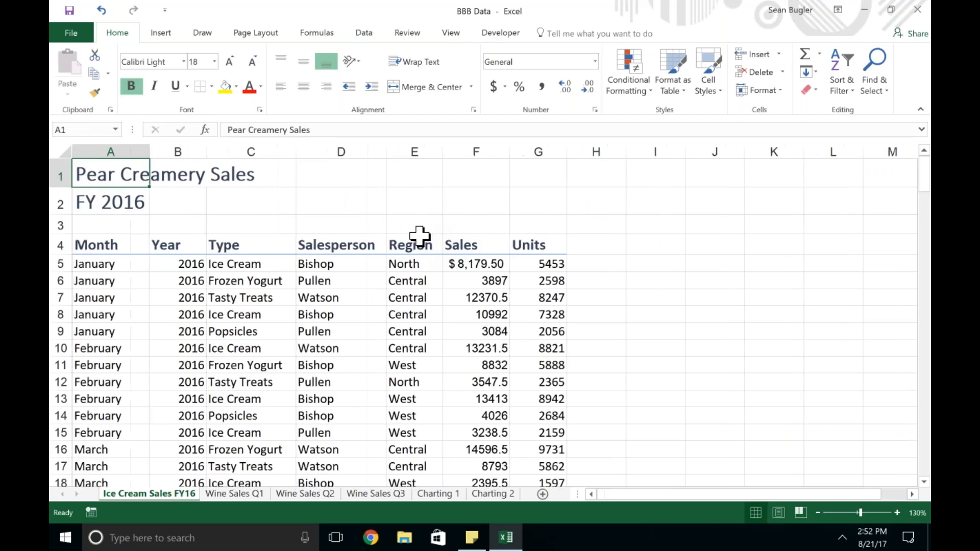
- Jump from the Sales header in F4 down to the column's last value in F168, and back up to the header
left_click(431, 263)
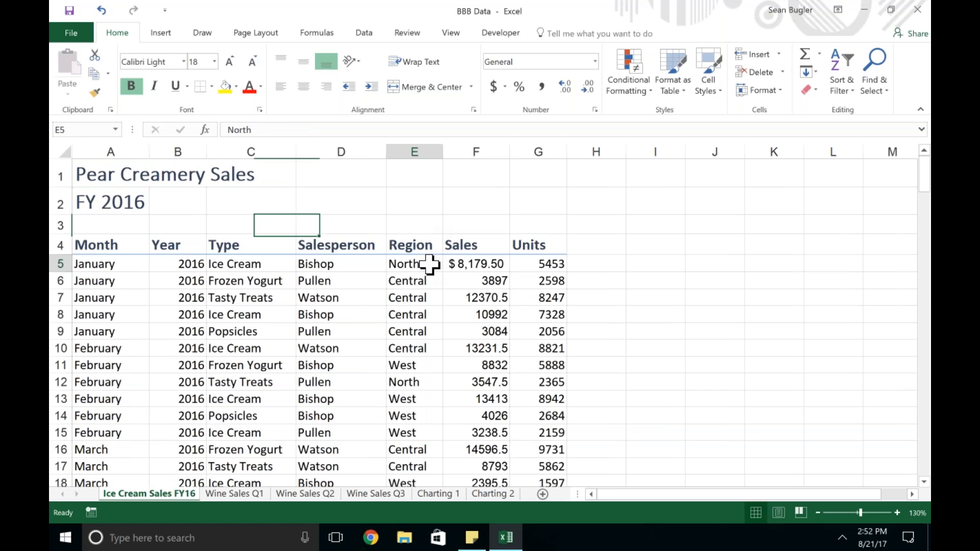
left_click(460, 249)
key("ctrl+Down")
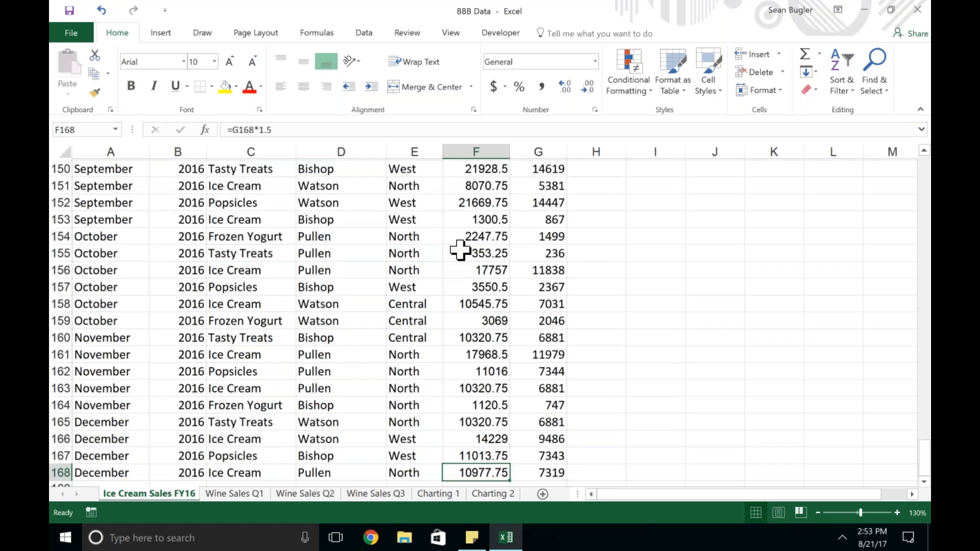
key("ctrl+Up")
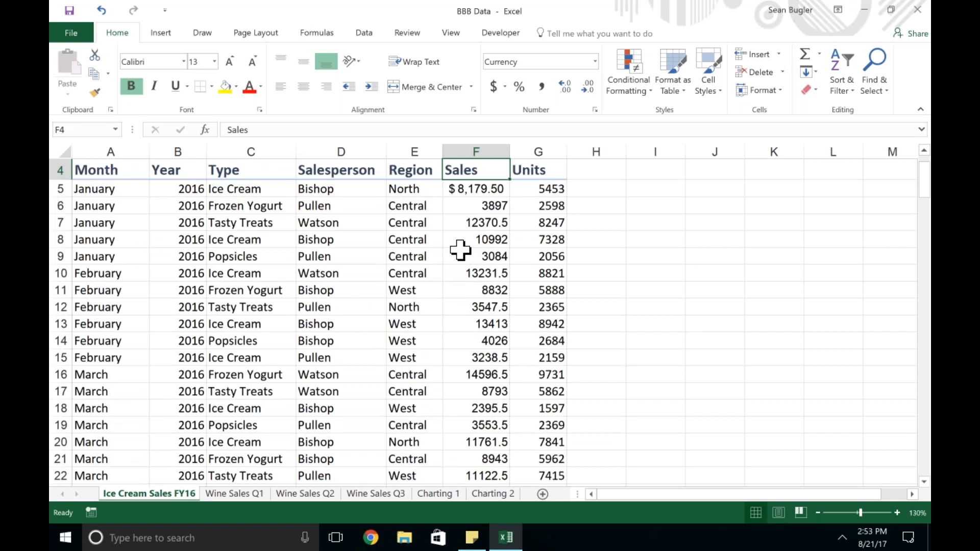
scroll(461, 250, "up", 1)
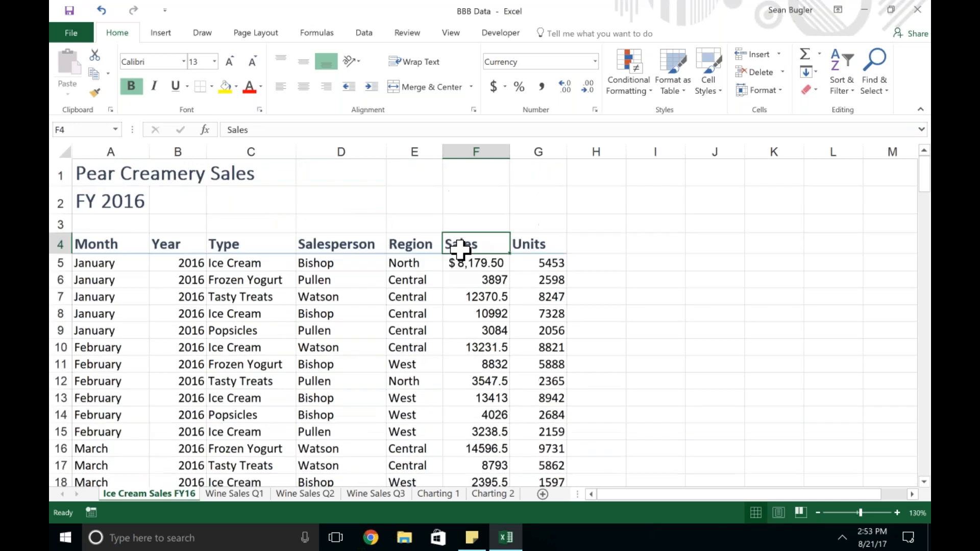
- Apply the dollar accounting format to all Sales values from F5 through F168
key("Down")
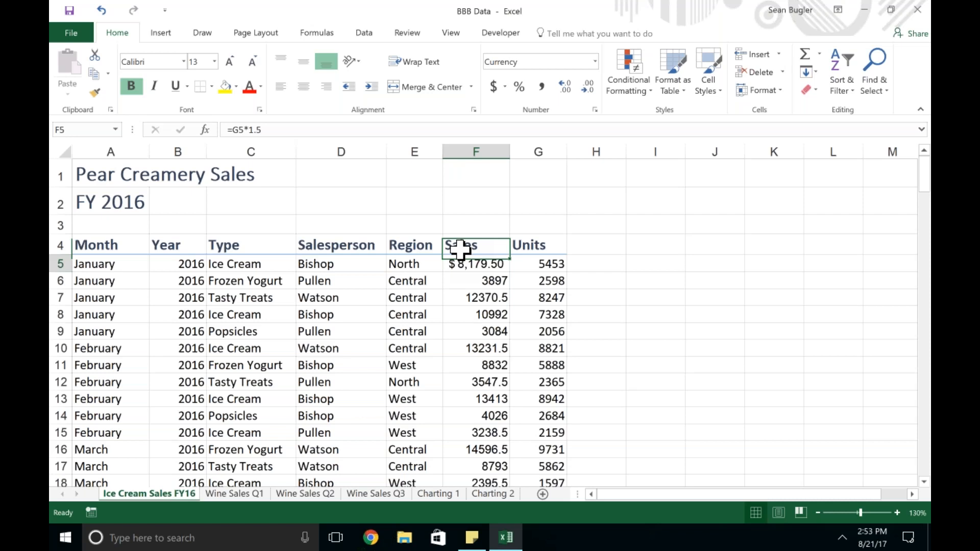
key("ctrl+shift+Down")
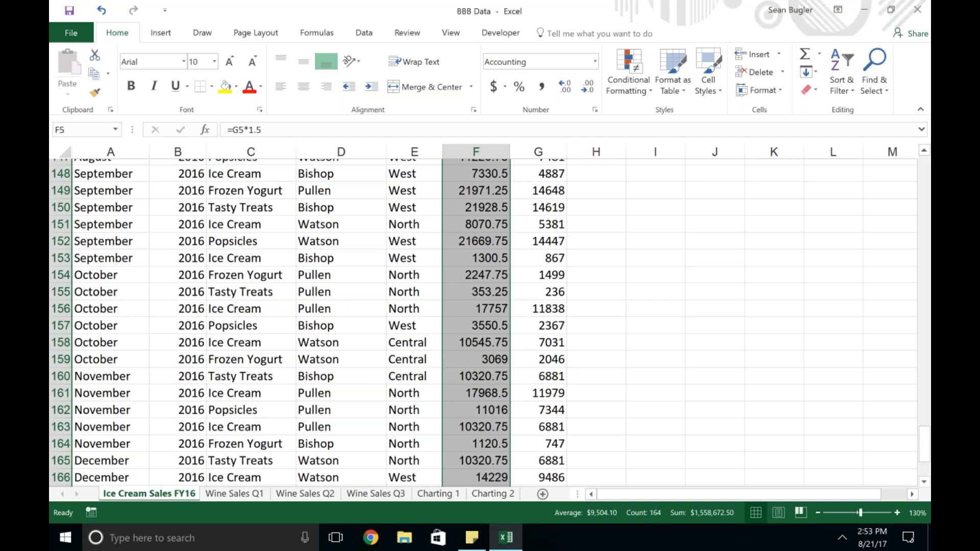
scroll(468, 304, "down", 1)
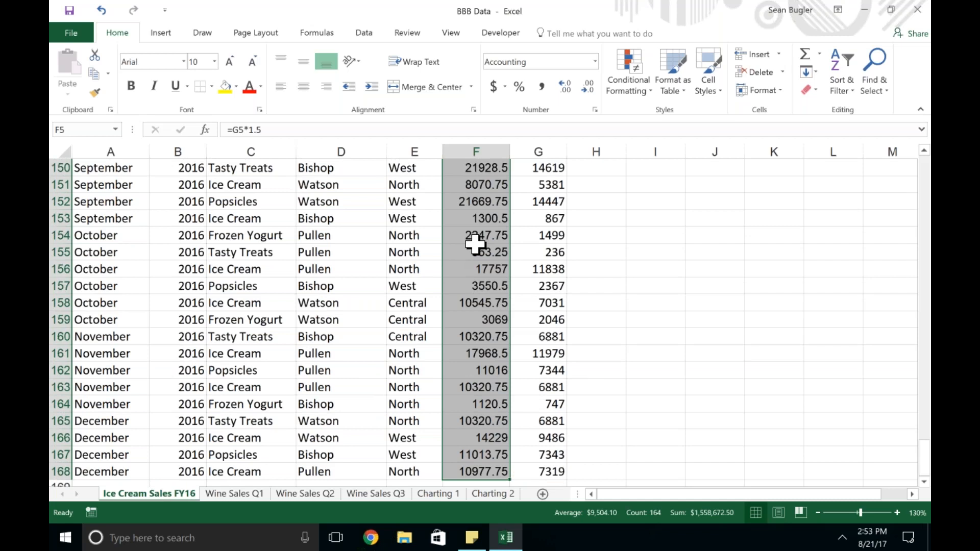
left_click(493, 87)
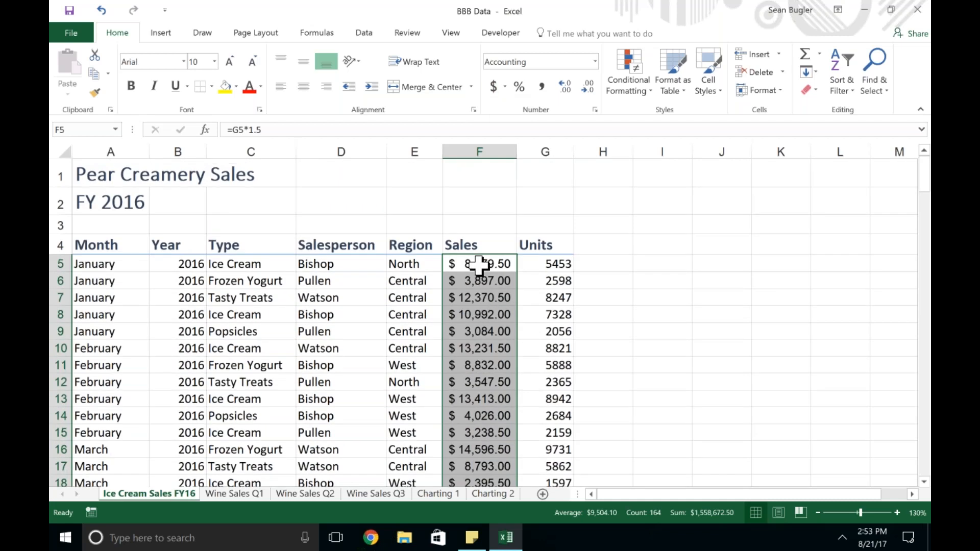
left_click(476, 266)
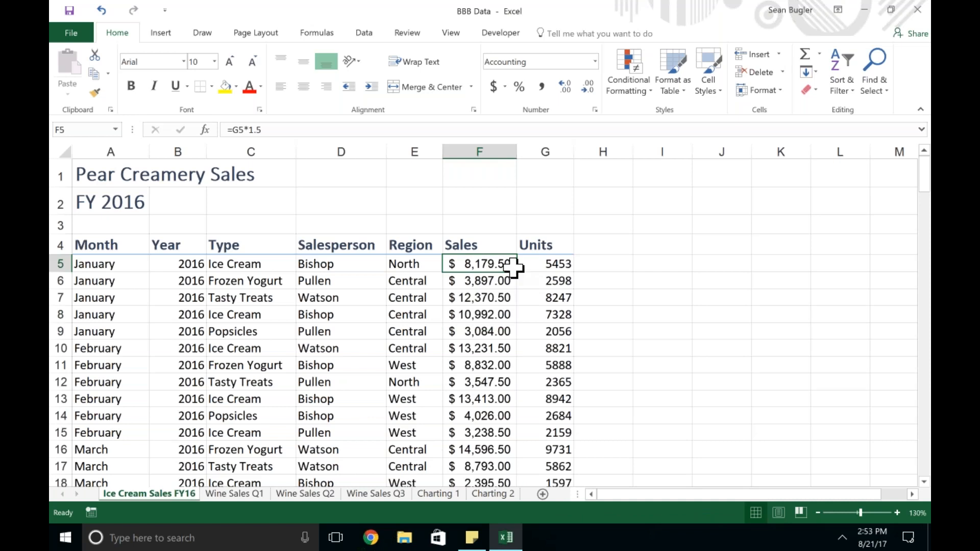
- Review the formatted Sales values alongside the Units values from row 5 down to row 49
left_click(562, 279)
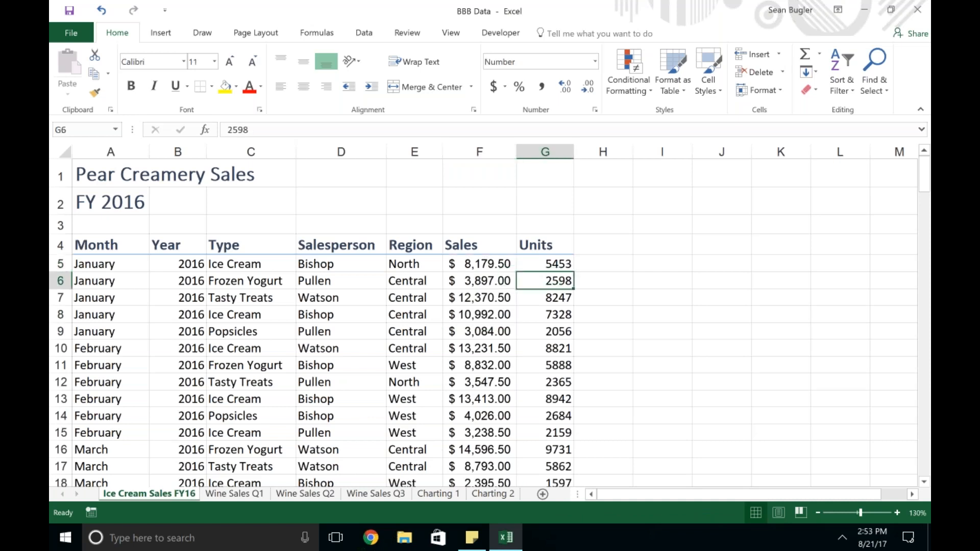
left_click(571, 267)
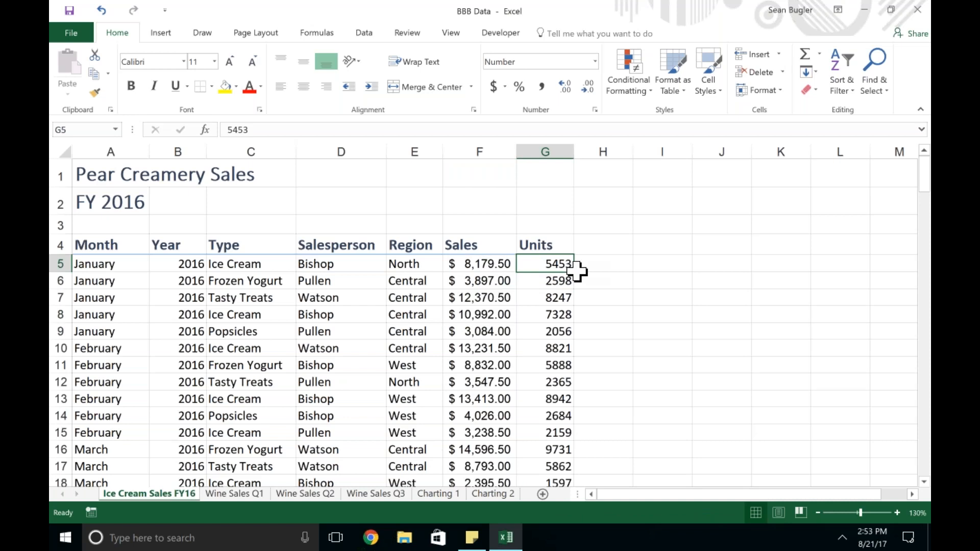
scroll(577, 271, "down", 1)
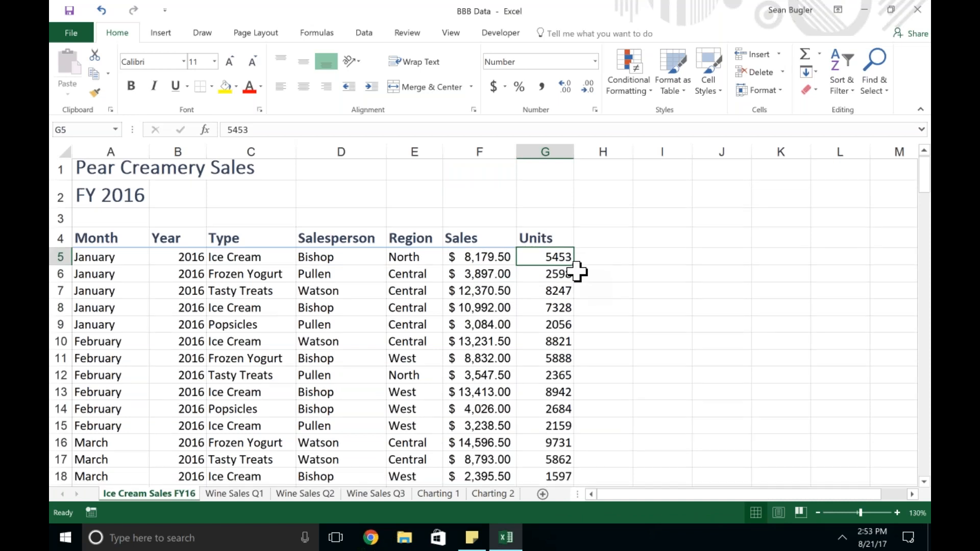
scroll(576, 271, "down", 13)
left_click(497, 324)
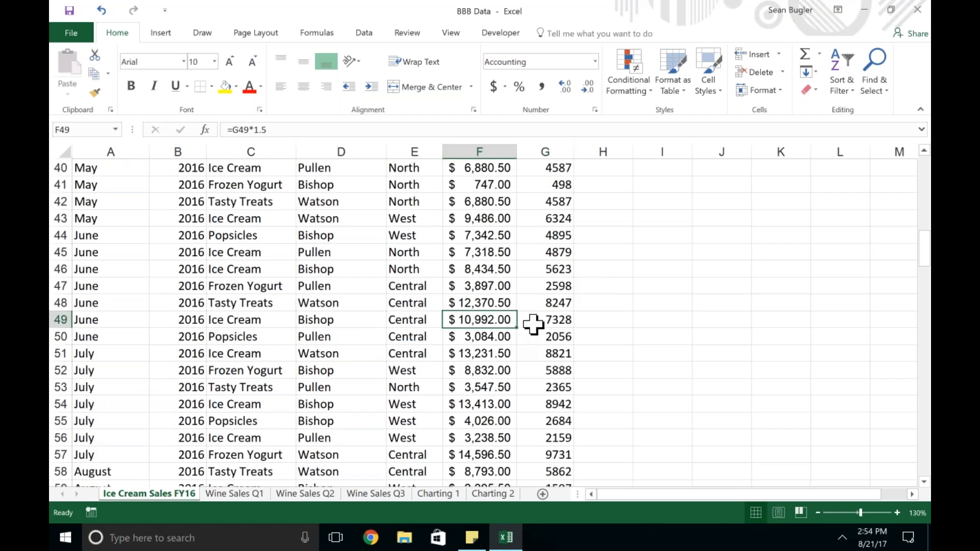
left_click(532, 323)
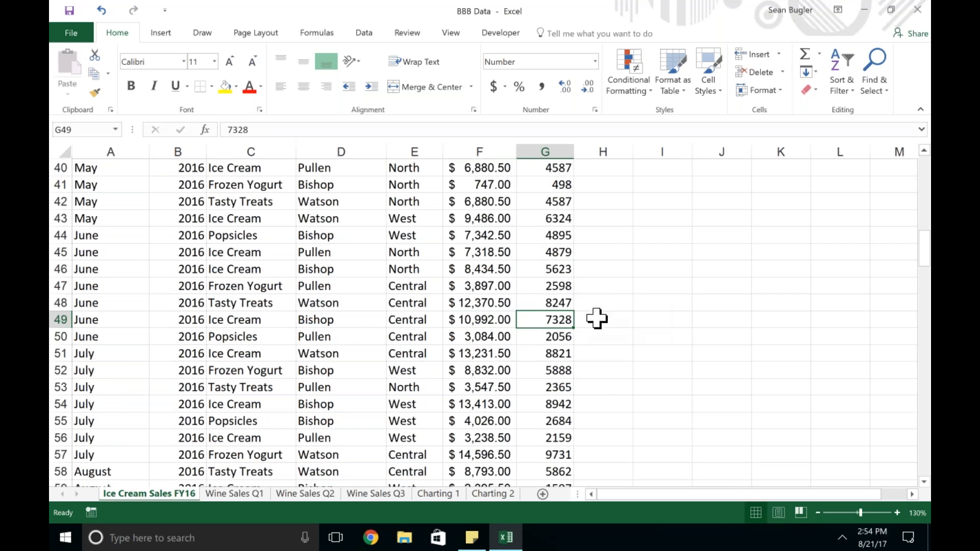
scroll(596, 319, "up", 1)
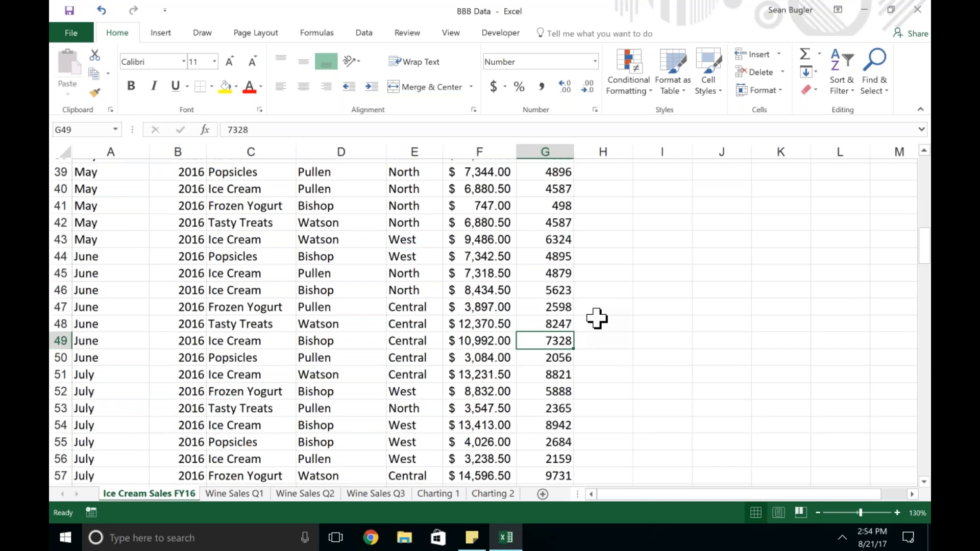
scroll(597, 318, "up", 13)
- Apply the custom number format 0 "units" to all Units values from G5 through G168
left_click(531, 247)
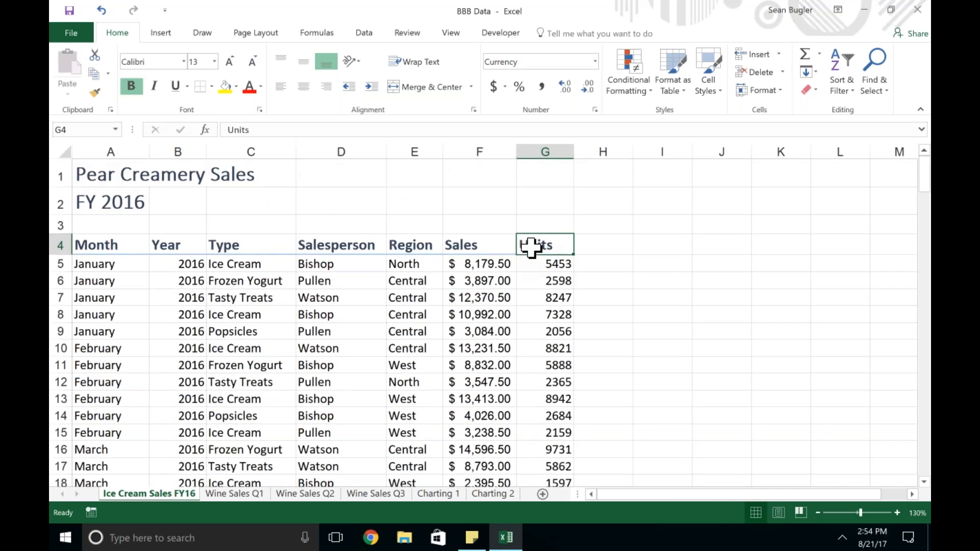
left_click(545, 263)
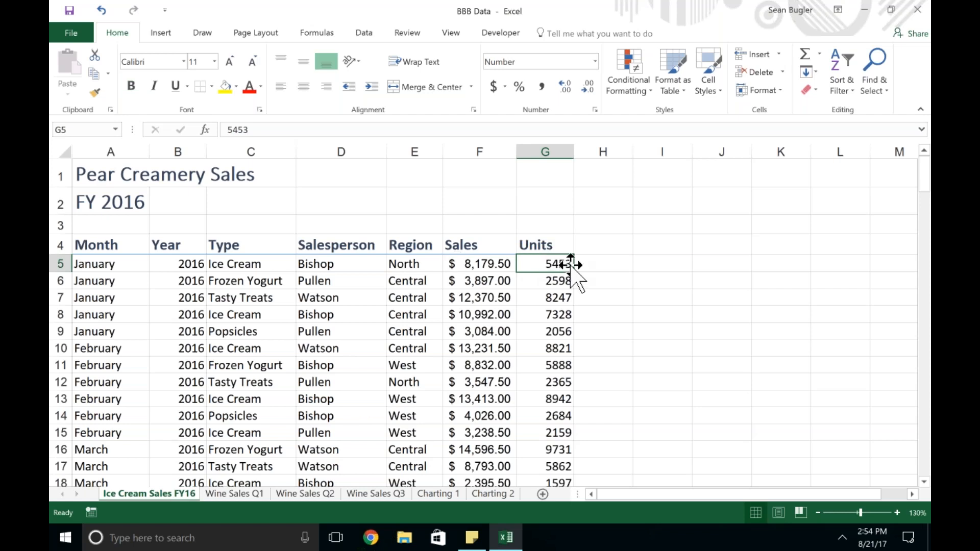
key("ctrl+shift+Down")
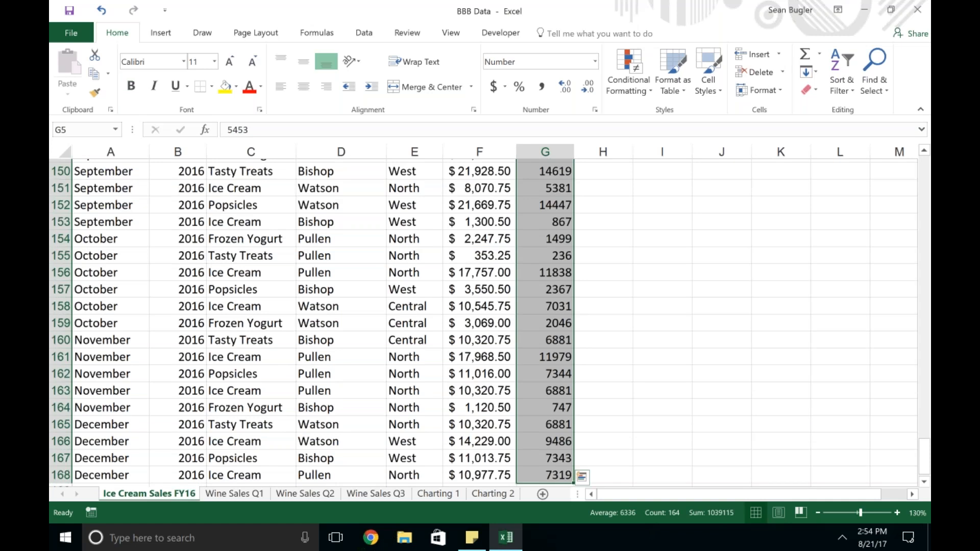
scroll(312, 321, "up", 3)
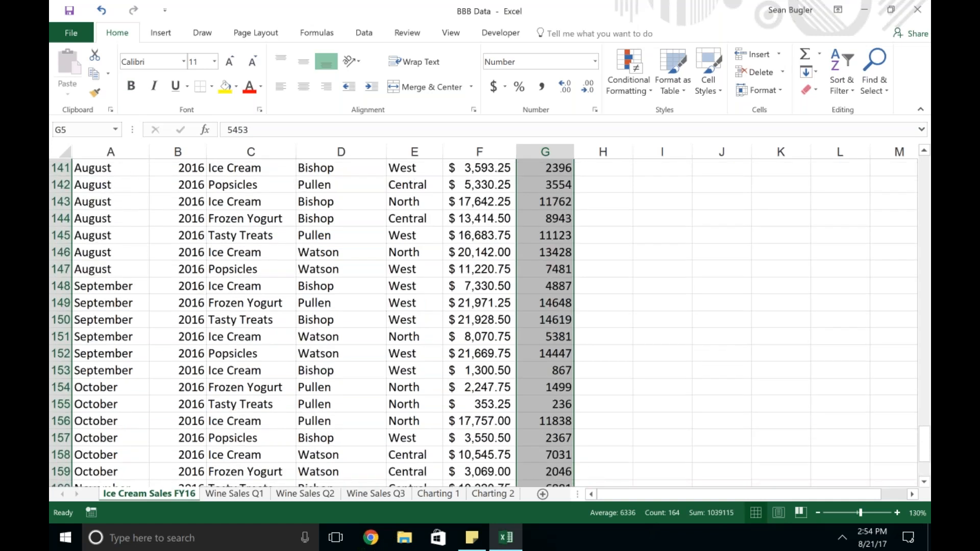
scroll(311, 322, "up", 20)
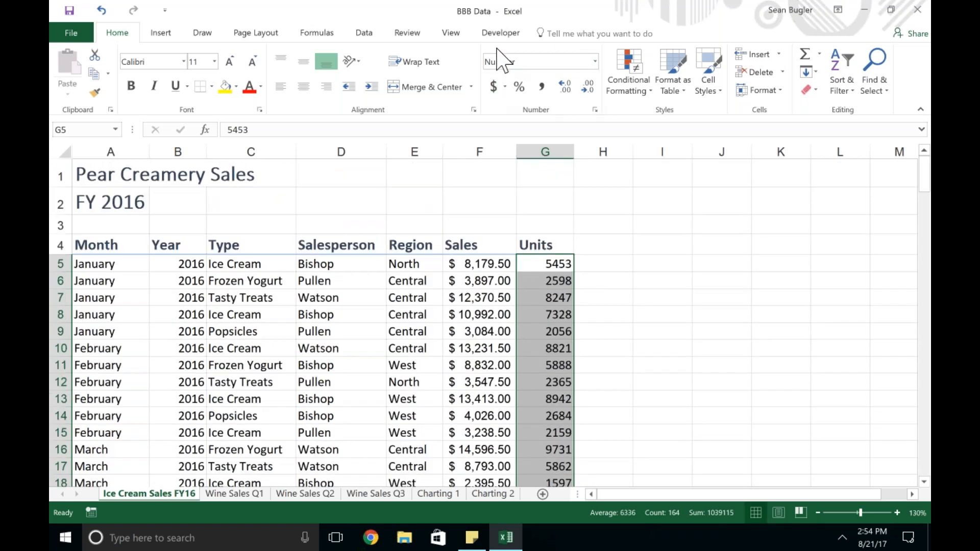
right_click(544, 306)
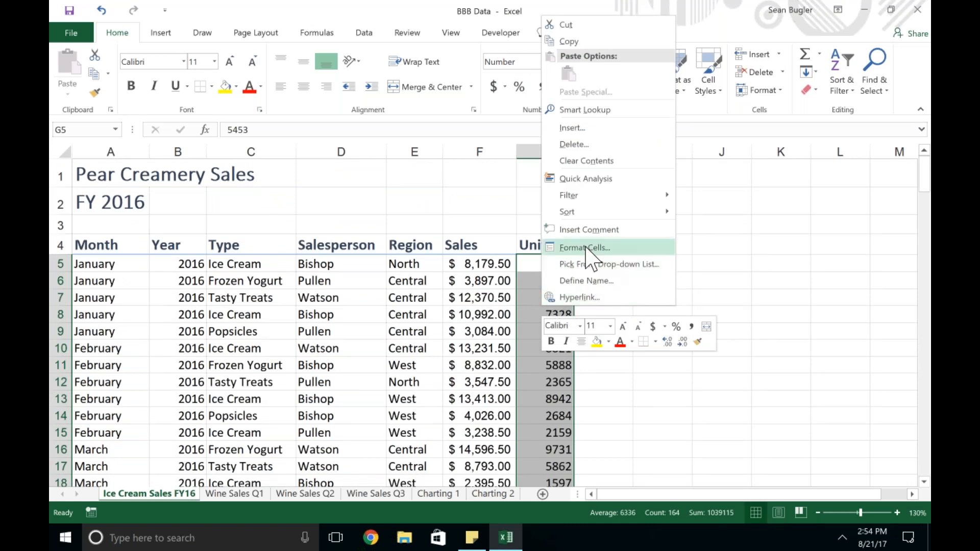
key("Escape")
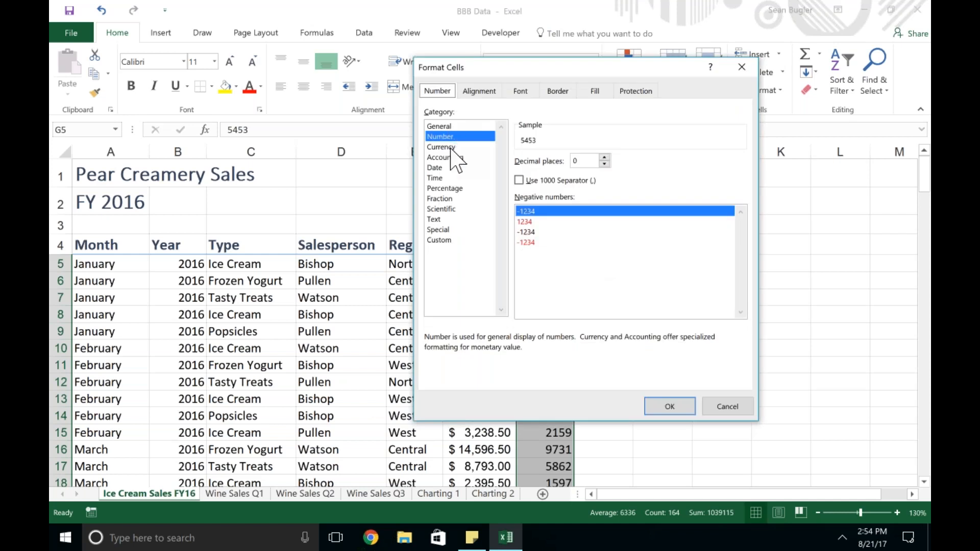
left_click(443, 240)
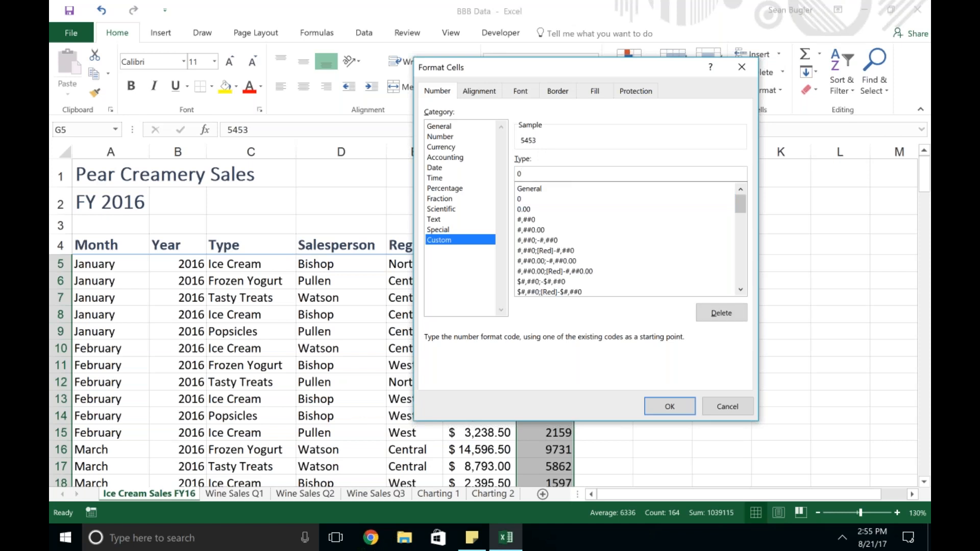
type("units")
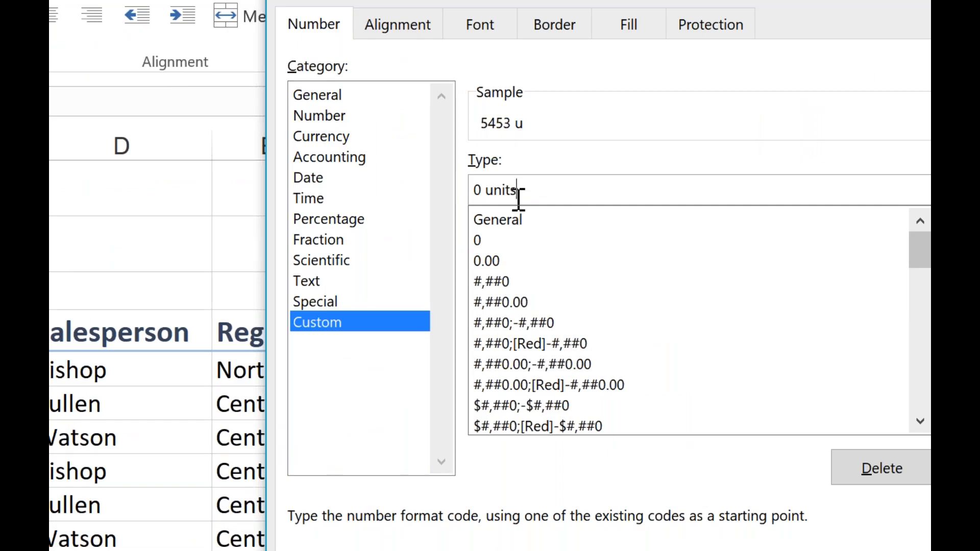
type("\"")
left_click(481, 190)
type("\"")
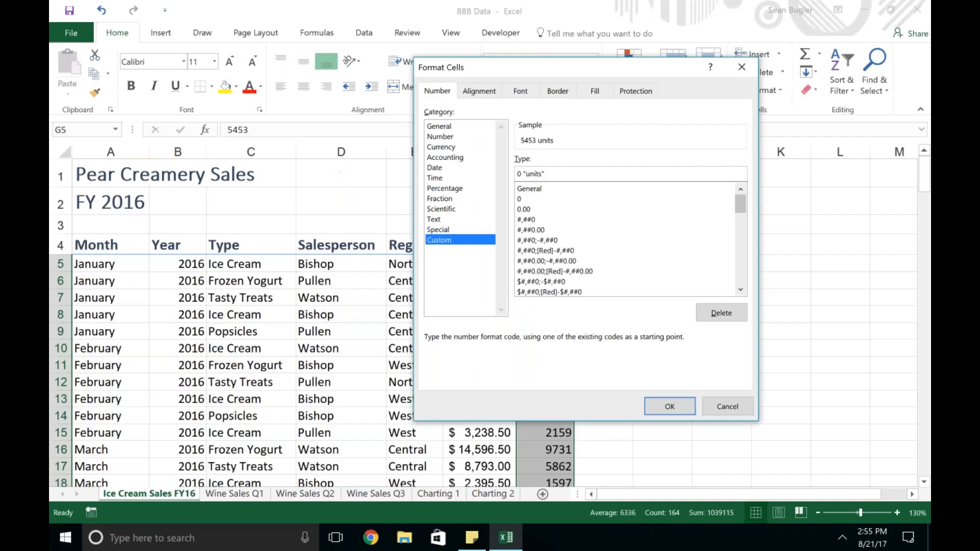
left_click(663, 406)
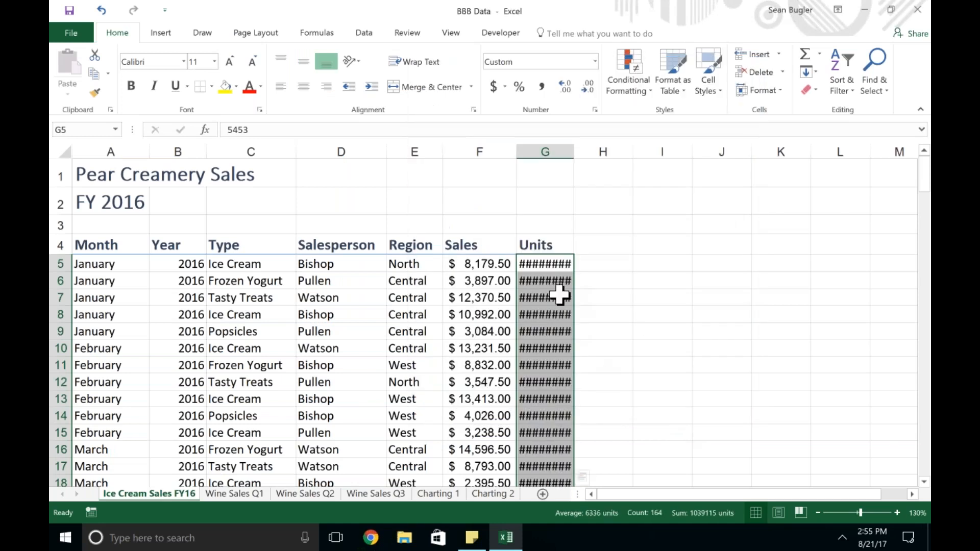
- Auto-fit the width of the Units column G to its contents, and select cell G8
double_click(574, 152)
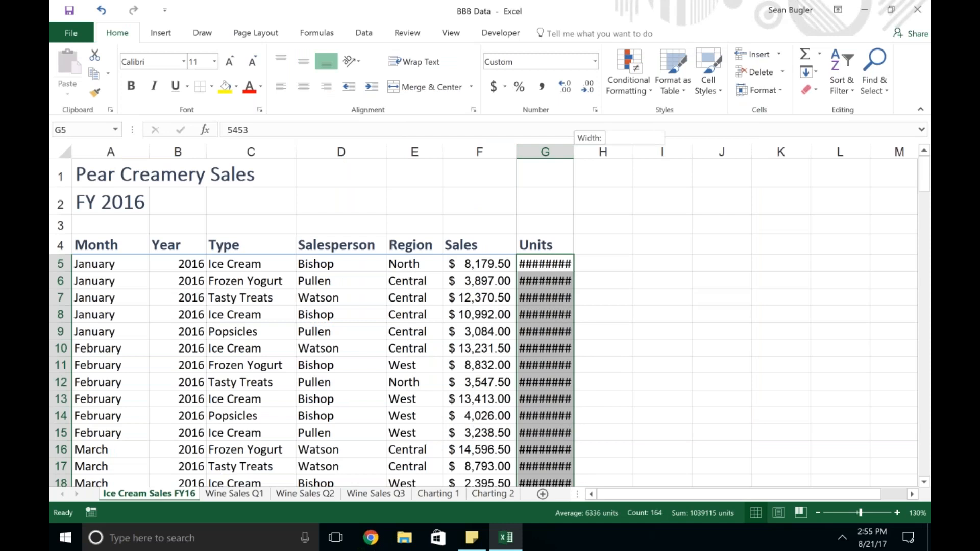
left_click(538, 313)
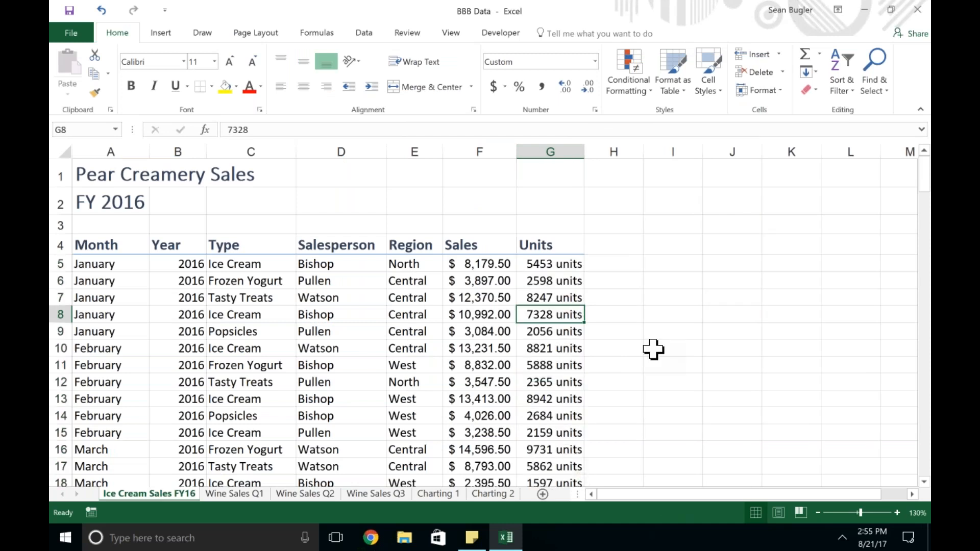
- Review the formatted Sales and Units values from row 5 down to row 55
scroll(654, 350, "down", 10)
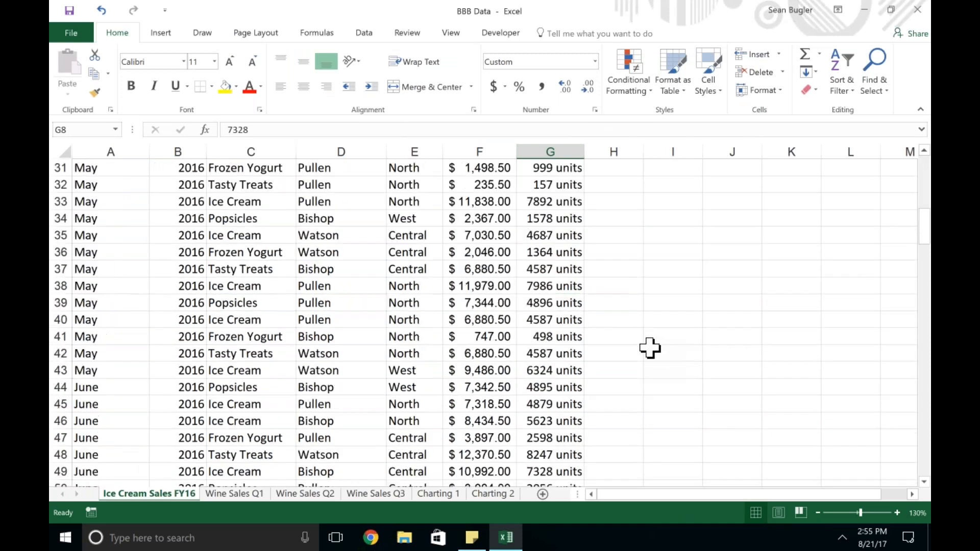
scroll(649, 348, "down", 2)
left_click(526, 286)
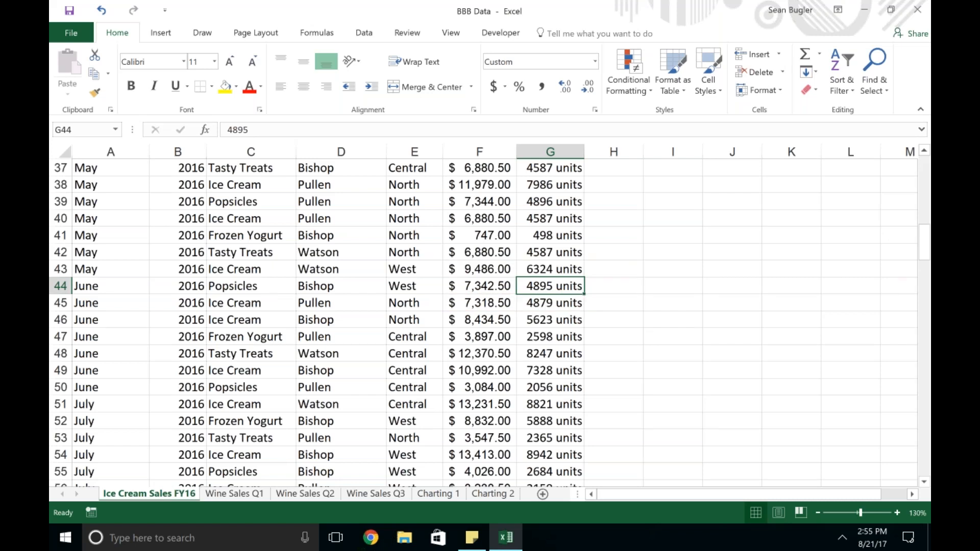
scroll(574, 401, "up", 12)
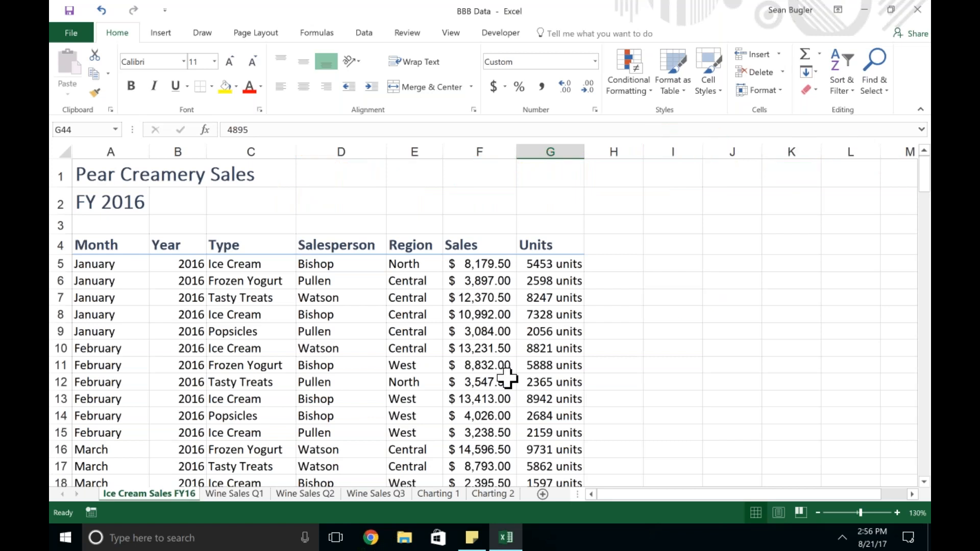
left_click(536, 331)
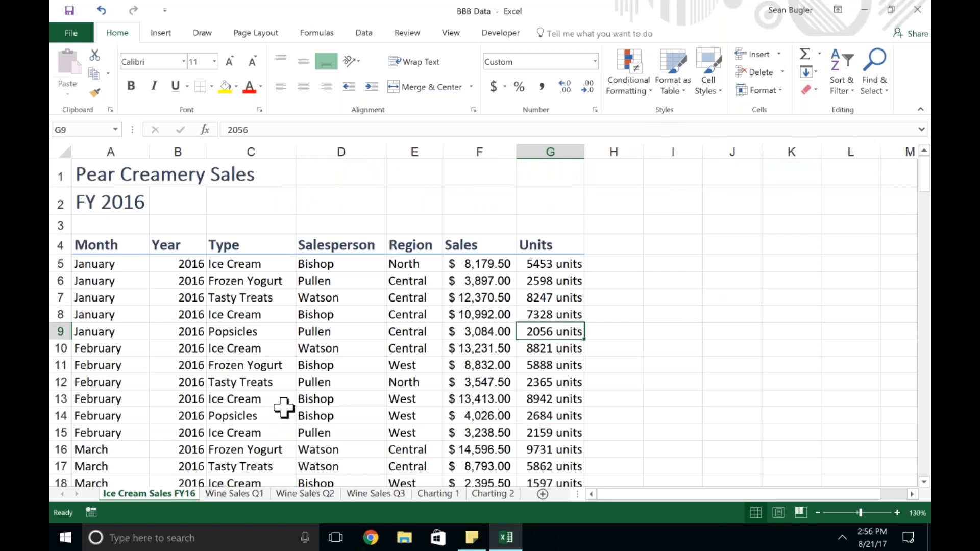
- Compare the layouts of the Wine Sales Q1, Wine Sales Q2 and Wine Sales Q3 sheets, finishing at title cell A1 of Wine Sales Q1
left_click(232, 493)
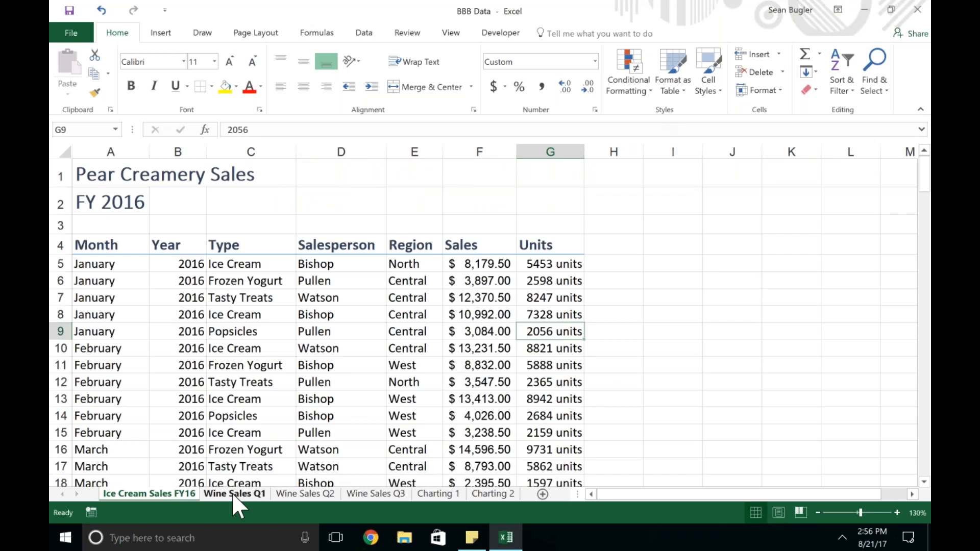
left_click(267, 414)
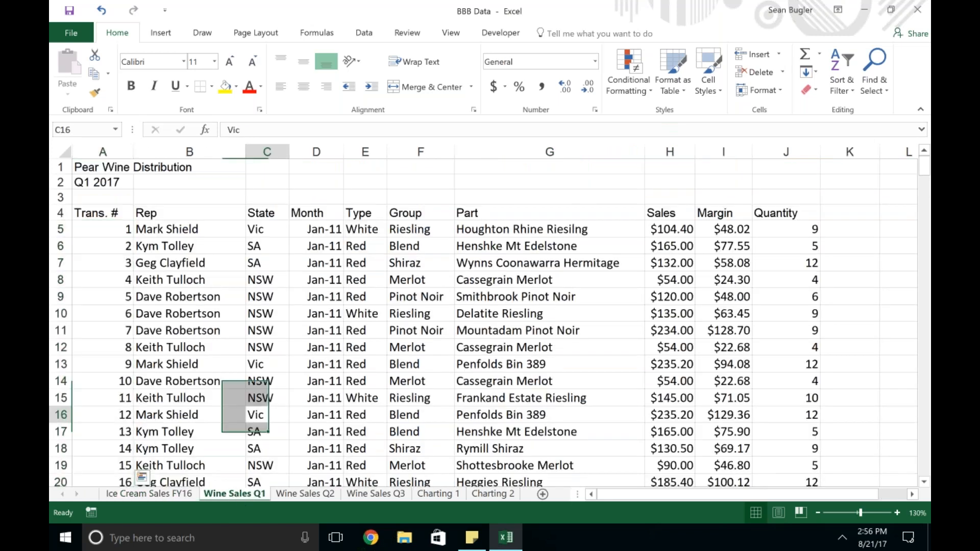
left_click(325, 495)
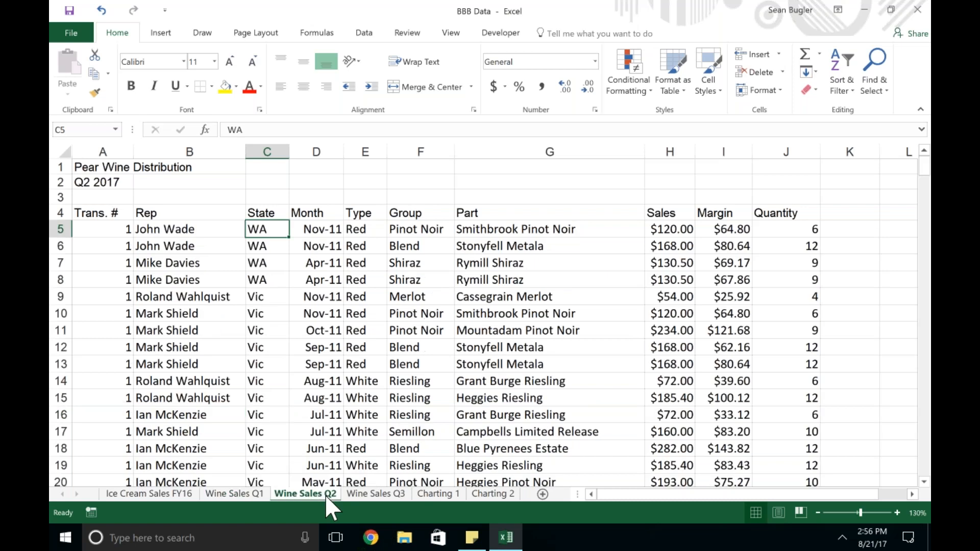
left_click(369, 495)
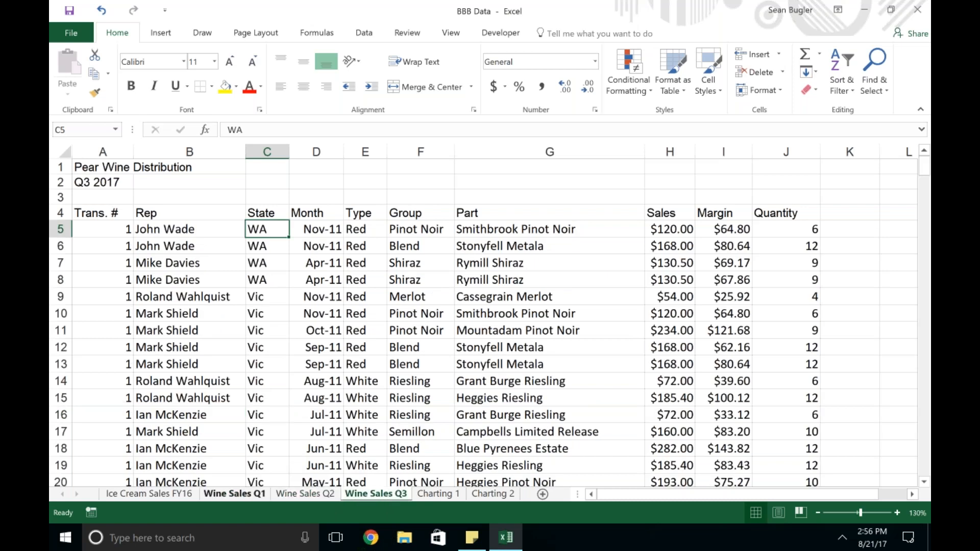
left_click(252, 494)
left_click(276, 493)
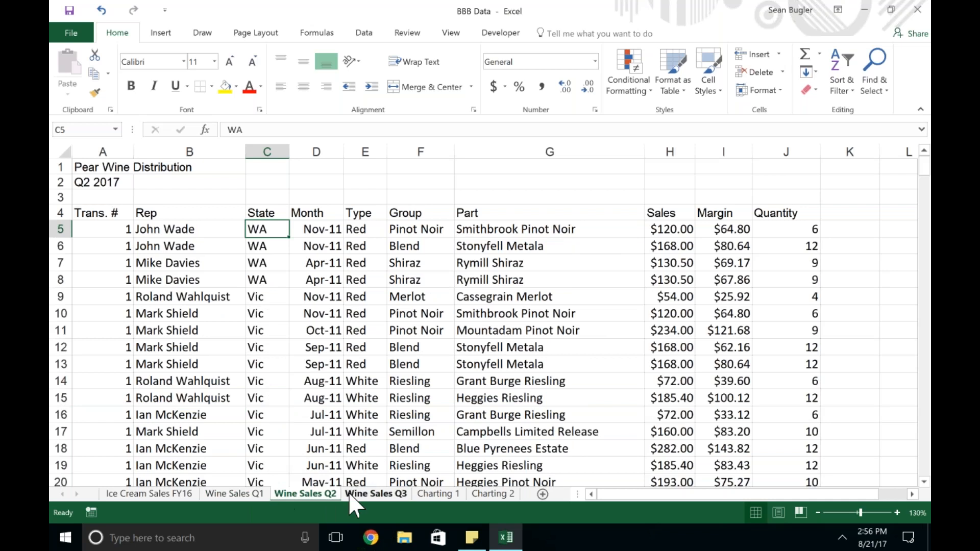
left_click(219, 492)
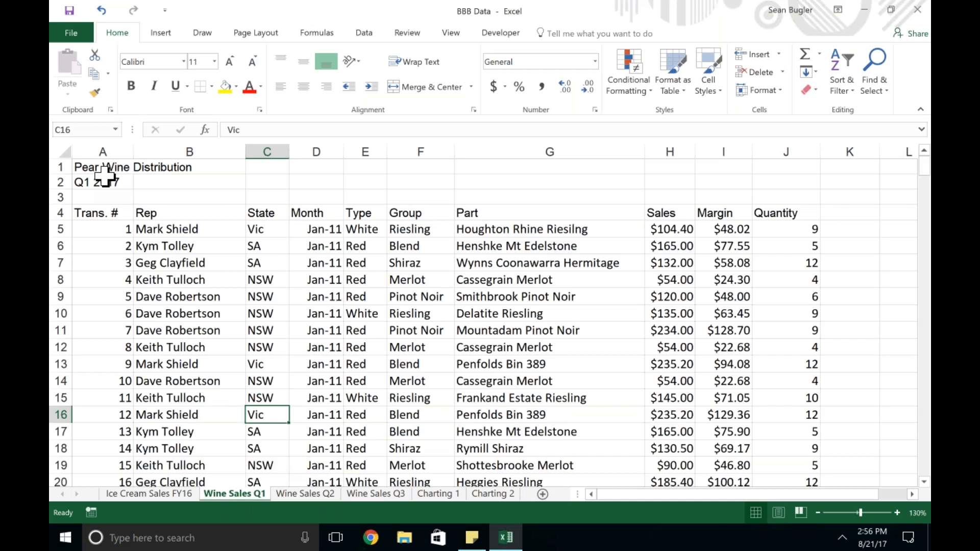
left_click(105, 173)
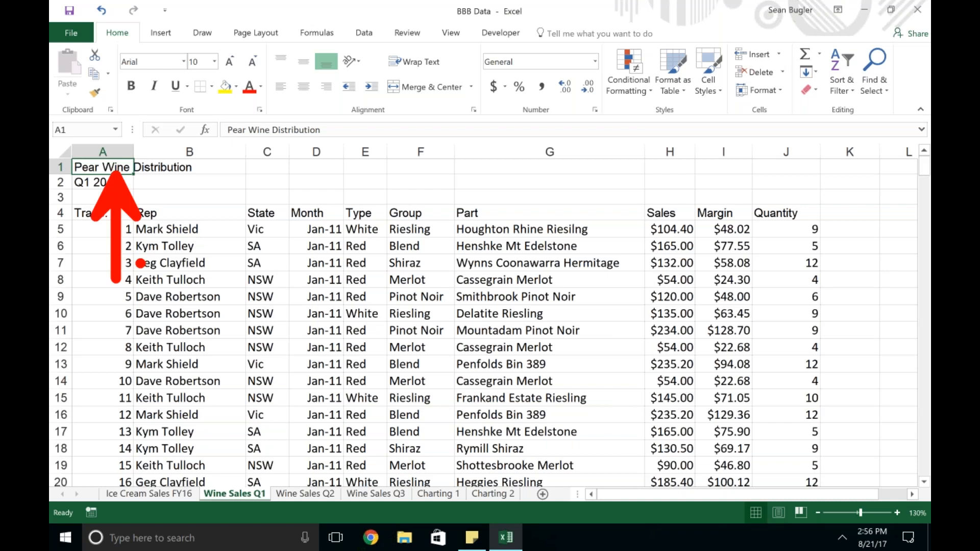
mouse_move(280, 201)
left_mouse_down()
mouse_move(327, 183)
mouse_move(329, 370)
left_mouse_up()
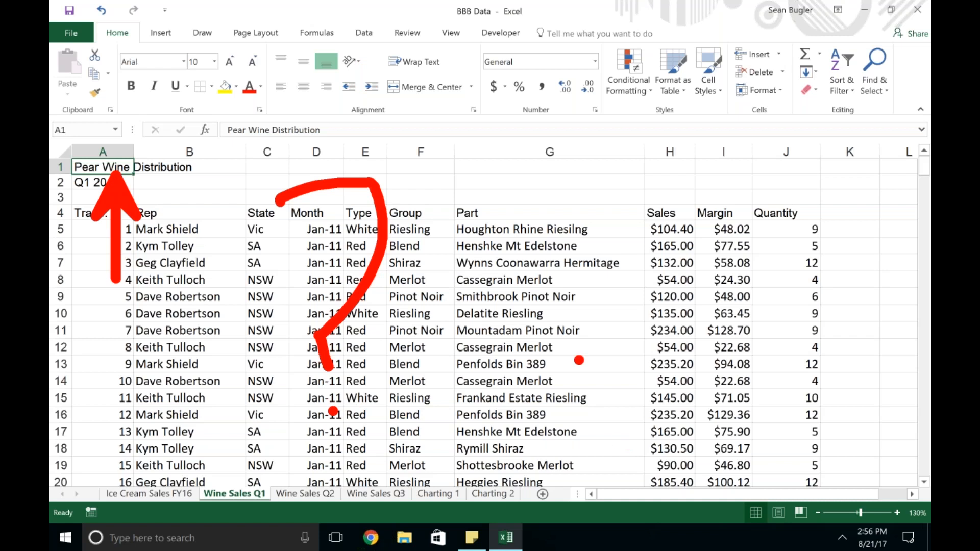
left_click_drag(511, 230, 512, 293)
type("Bigger?")
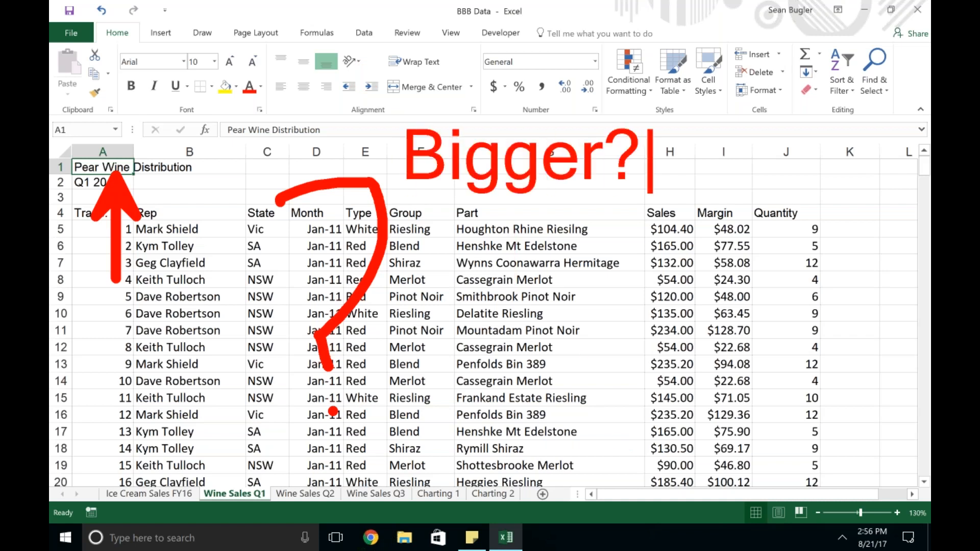
key("Return")
type("Color?")
key("Return")
type("Font?")
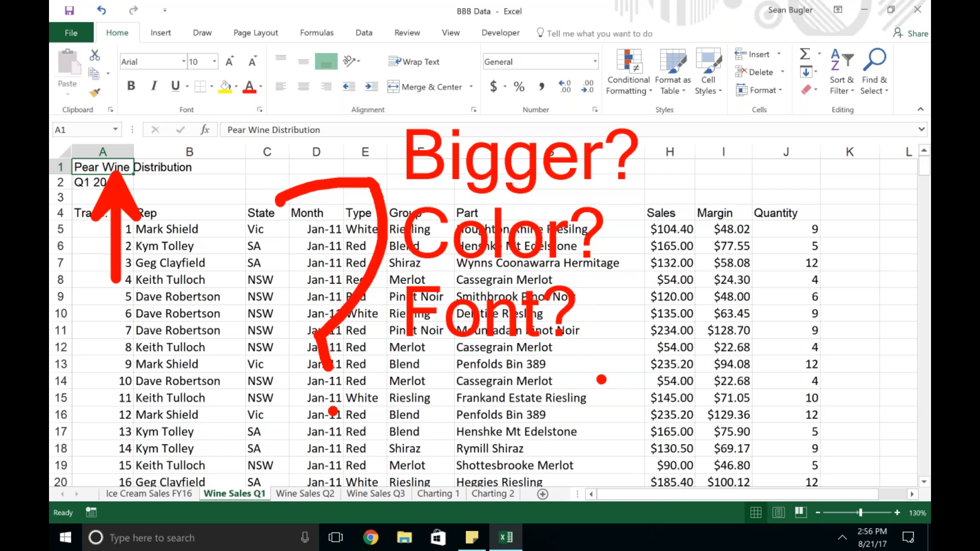
key("Escape")
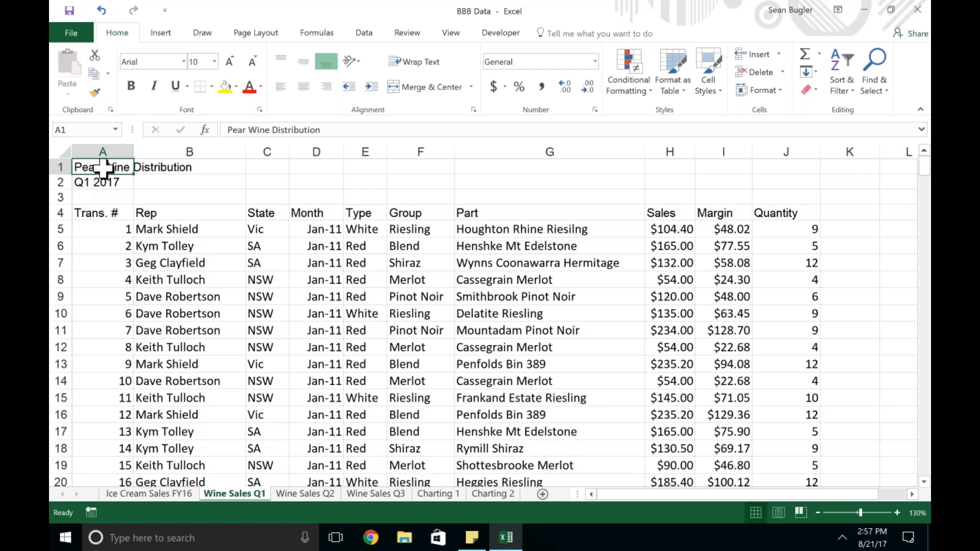
- Apply the Title cell style to "Pear Wine Distribution" in A1 on the Wine Sales Q1 sheet
left_click(94, 92)
left_click(707, 87)
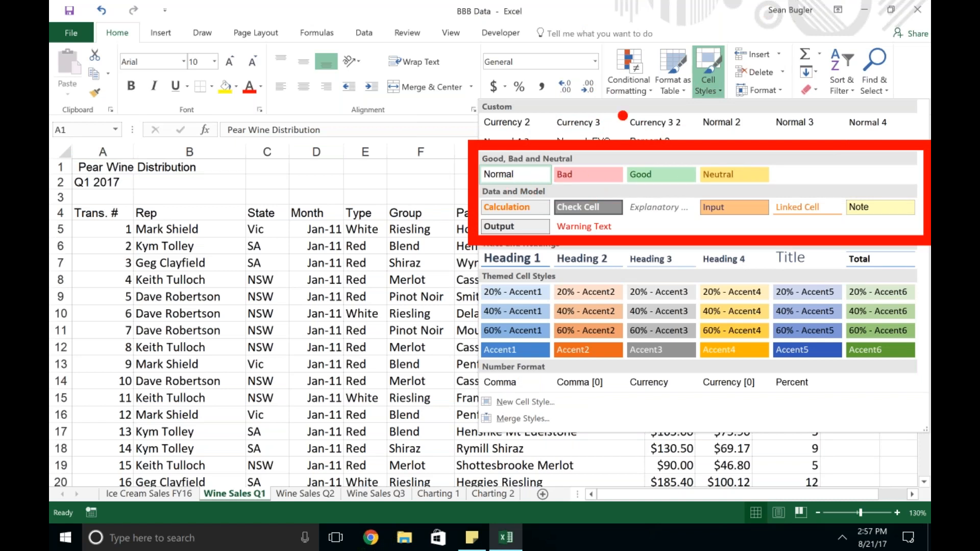
left_click(704, 91)
left_click(705, 92)
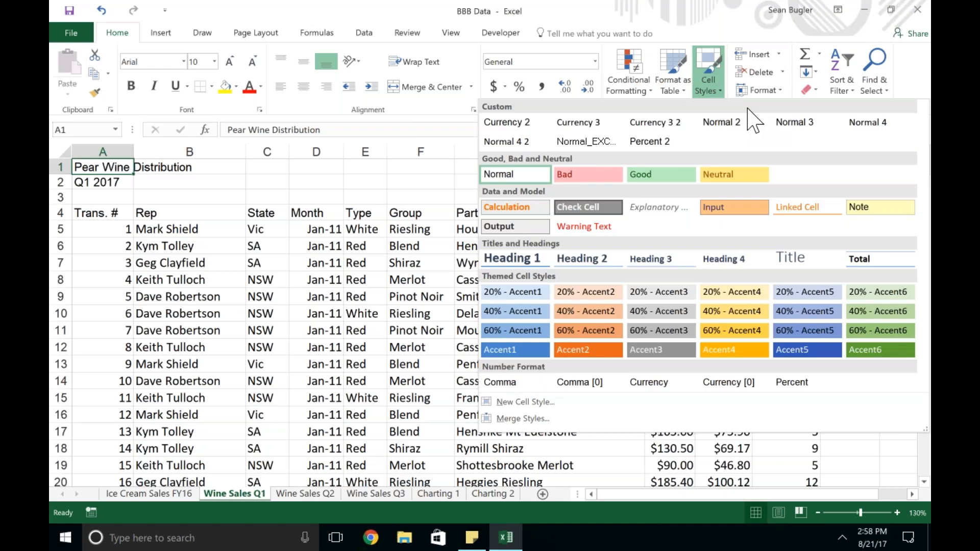
left_click(787, 258)
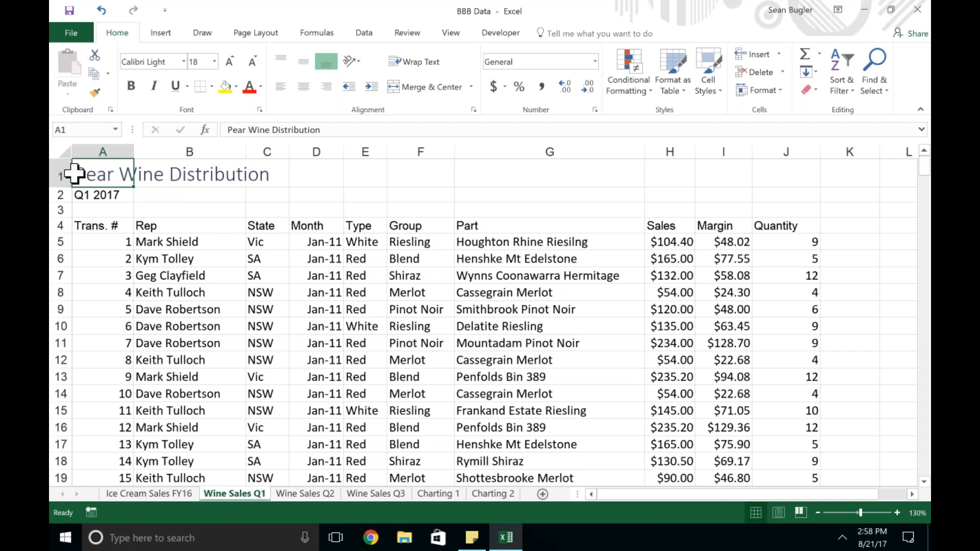
- Apply the Heading 2 cell style to the "Q1 2017" subtitle in A2
key("Down")
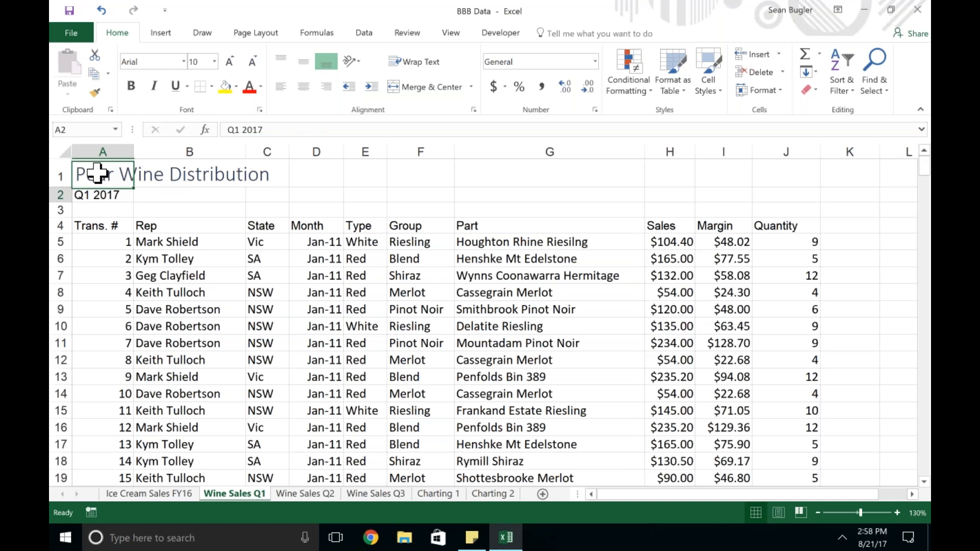
left_click(103, 196)
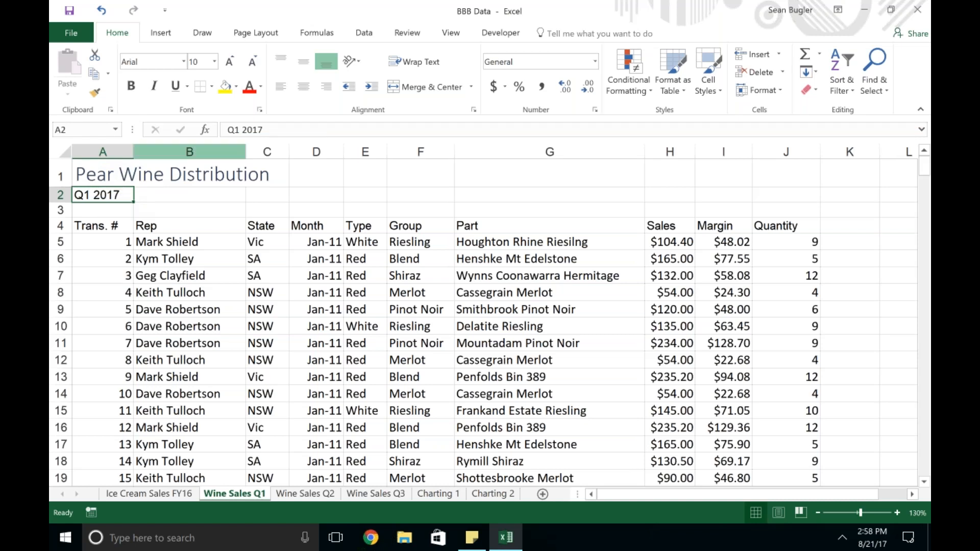
left_click(708, 76)
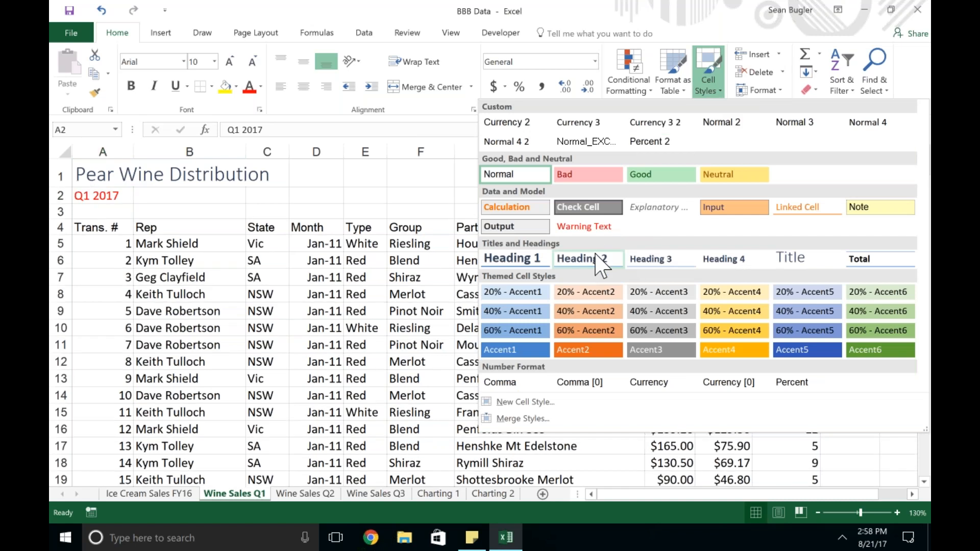
left_click(600, 260)
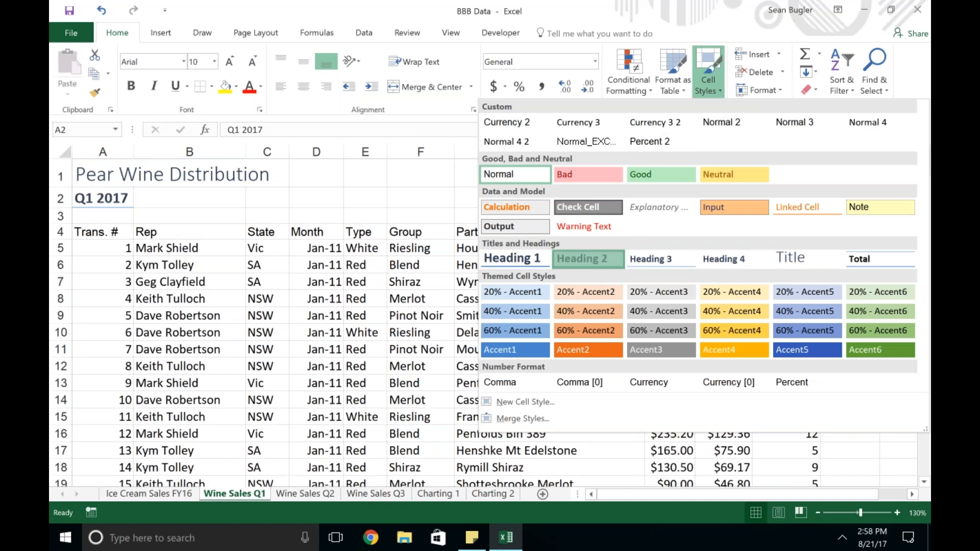
left_click(203, 201)
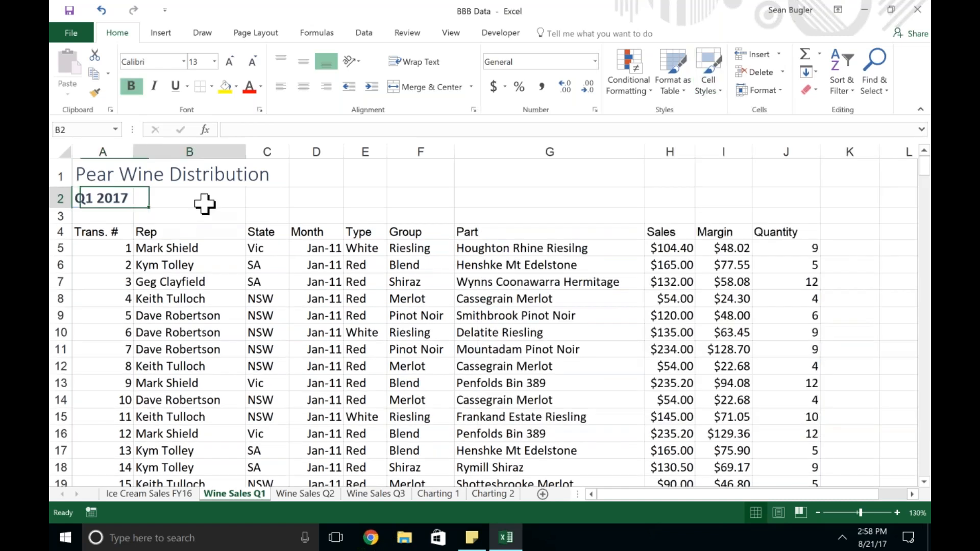
- Apply the Heading 3 cell style to the column headers from A4 through J4
left_click(121, 229)
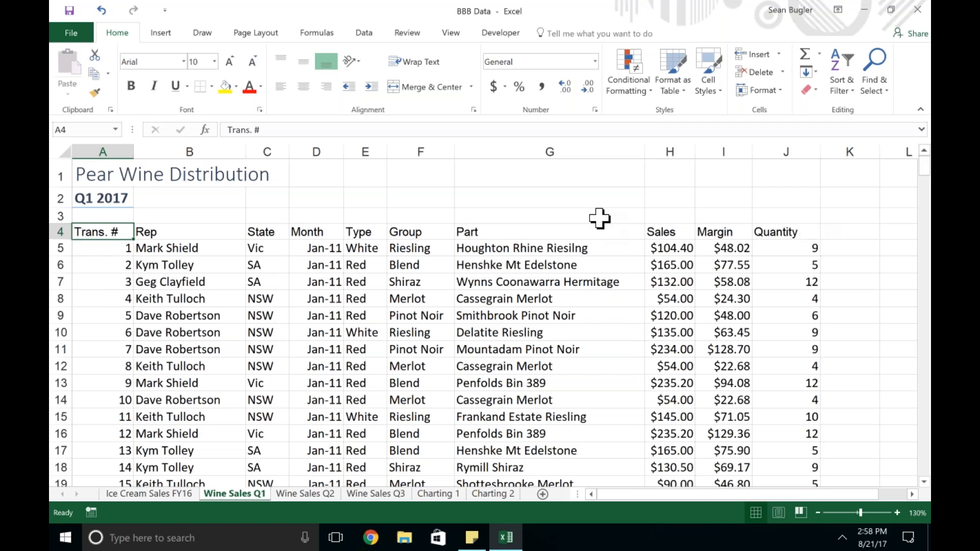
key("ctrl+shift+Right")
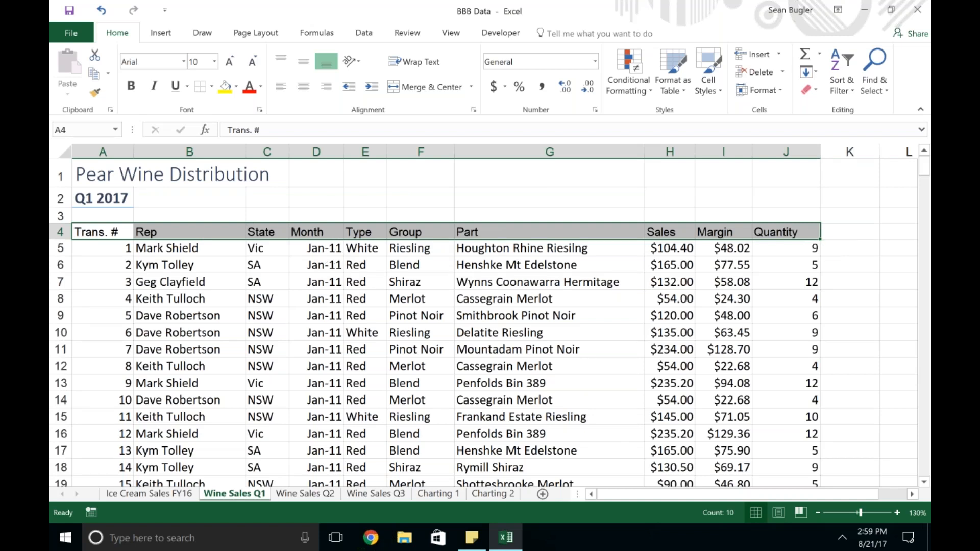
left_click(708, 88)
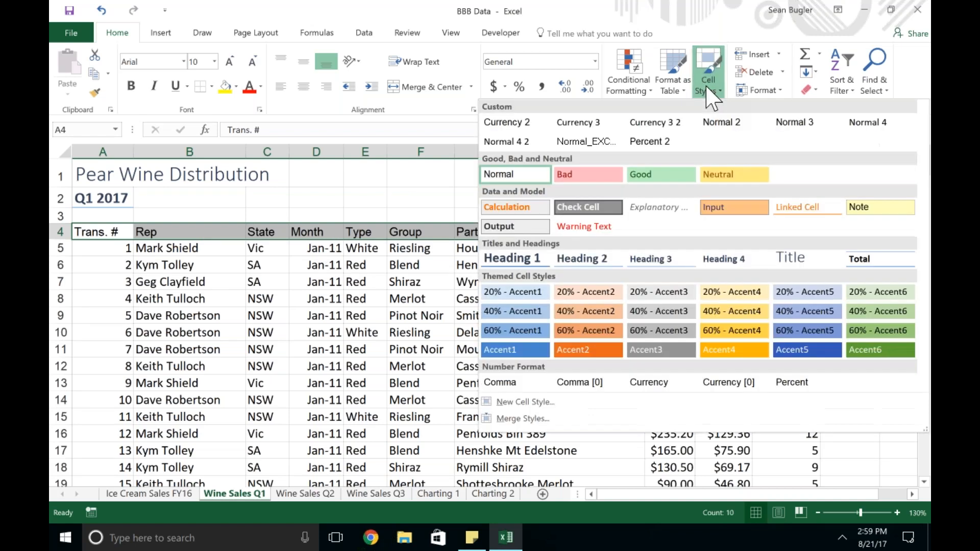
left_click(661, 258)
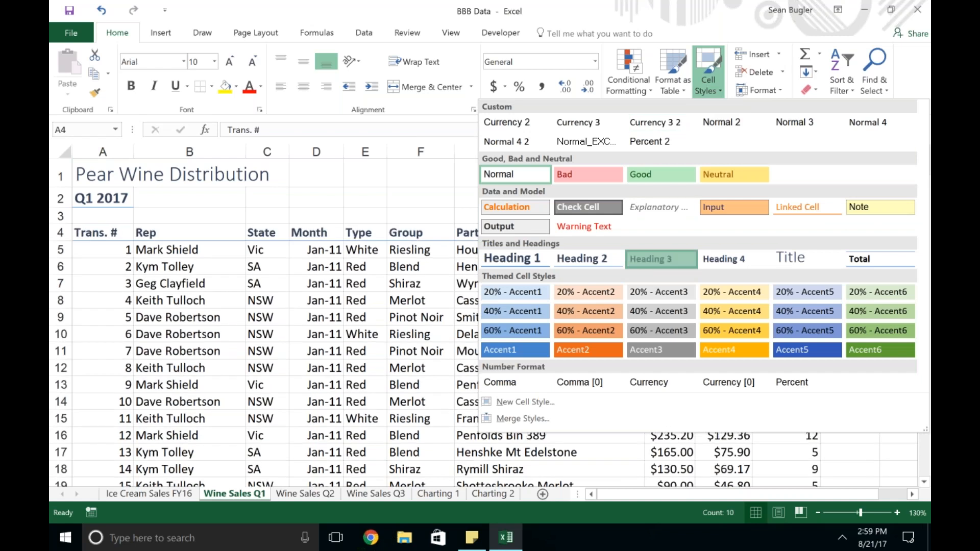
left_click(548, 301)
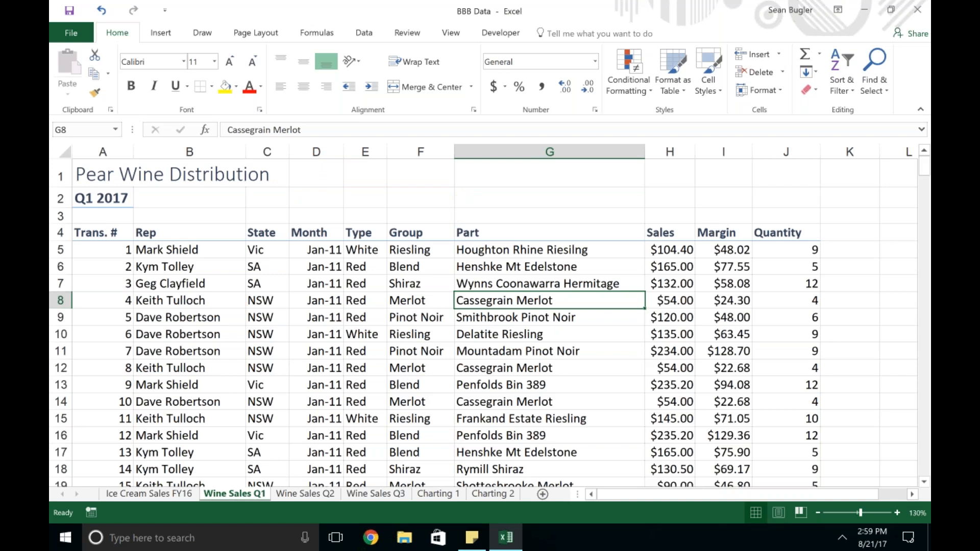
- Check the Wine Sales Q2 sheet, and undo the title and heading styles applied on Wine Sales Q1
left_click(303, 493)
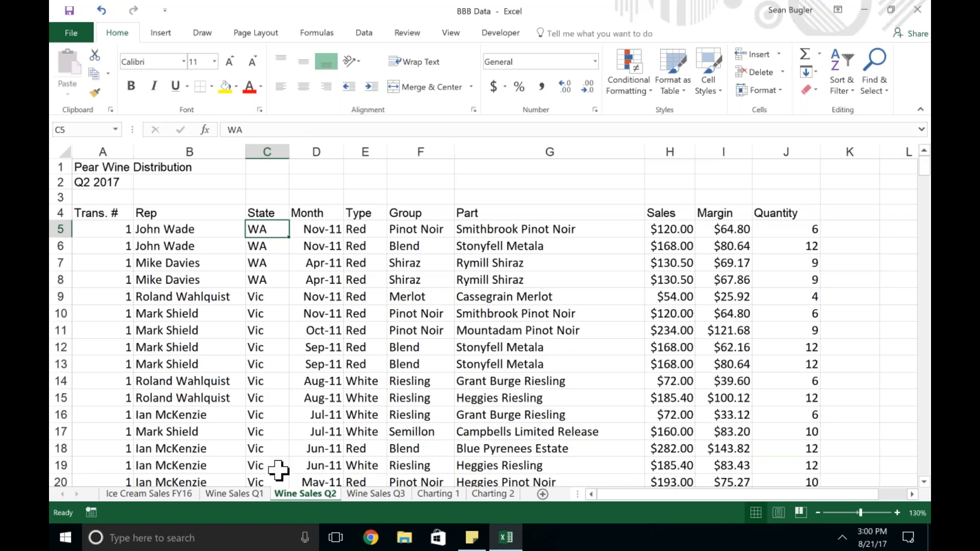
key("ctrl+t")
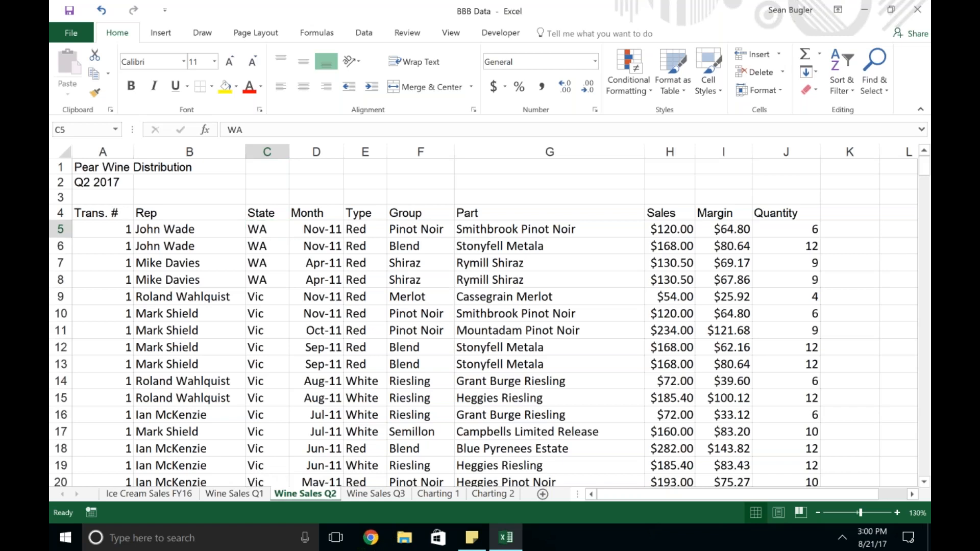
key("ctrl+Page_Up")
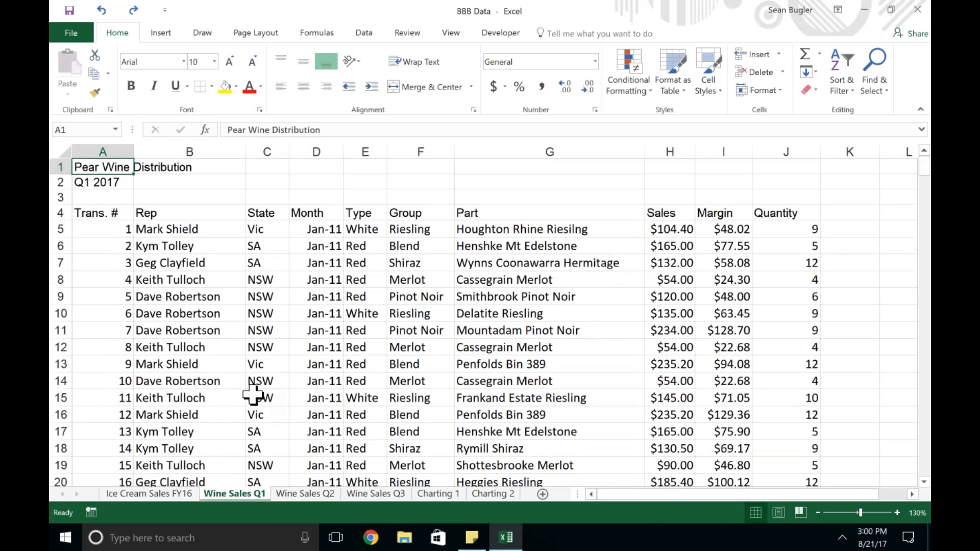
left_click(252, 396)
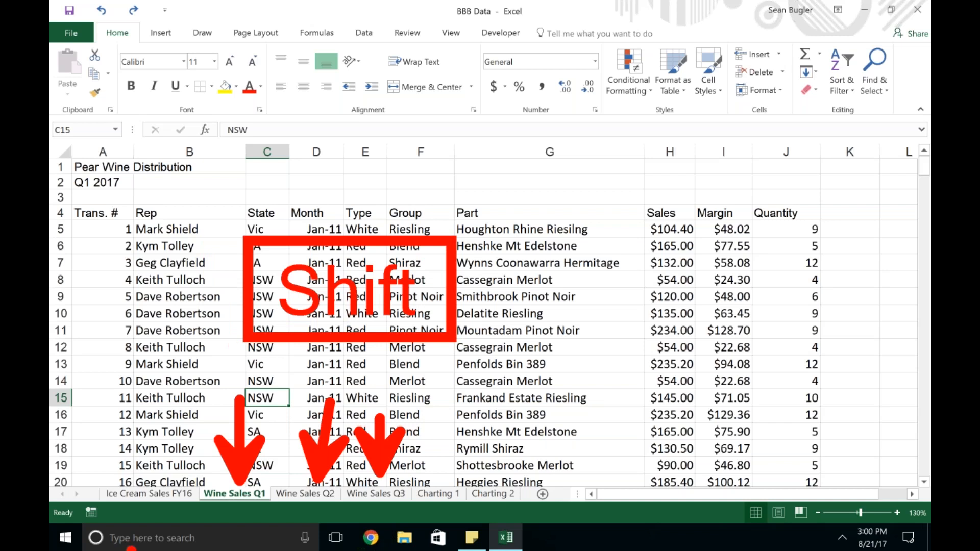
- Group the Wine Sales Q1, Wine Sales Q2 and Wine Sales Q3 sheets, and select title cell A1
left_click(305, 494, "shift")
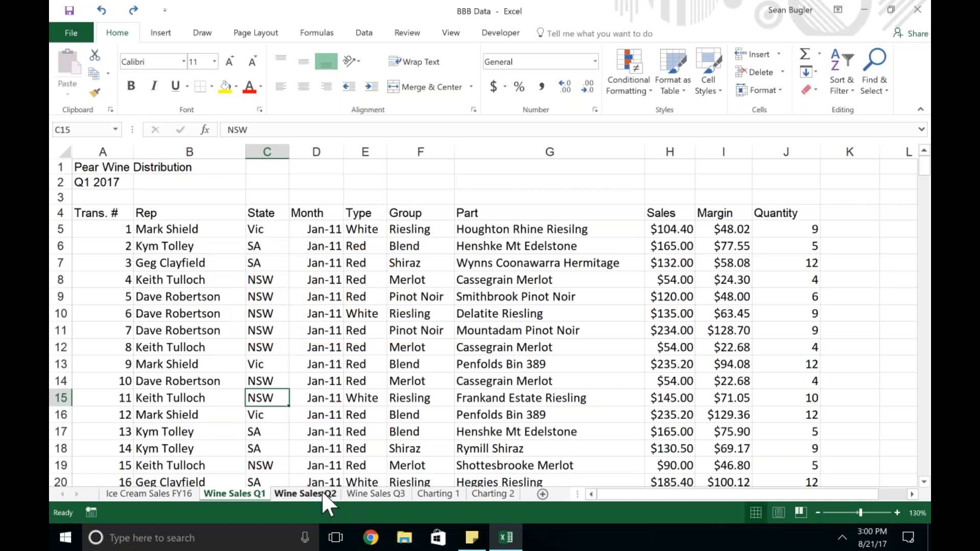
left_click(376, 494, "shift")
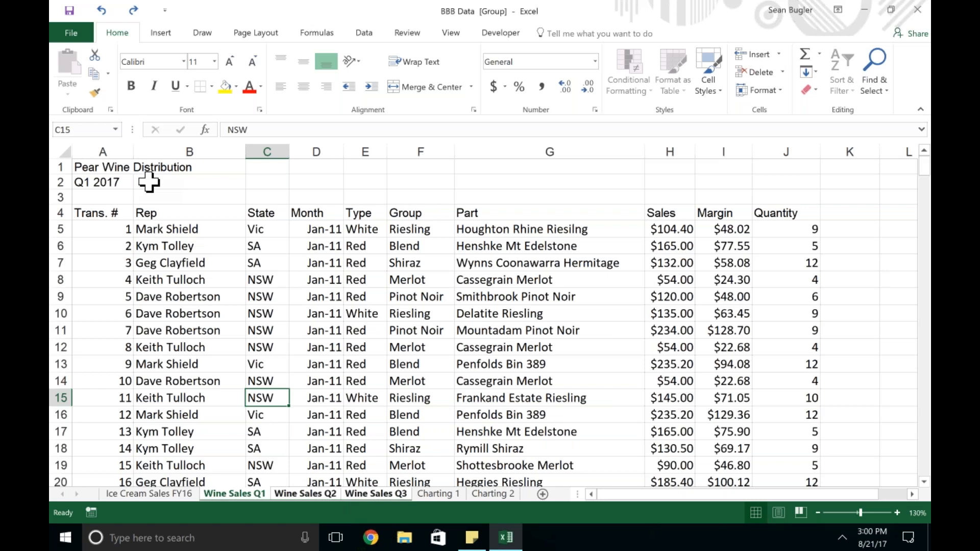
left_click(109, 165)
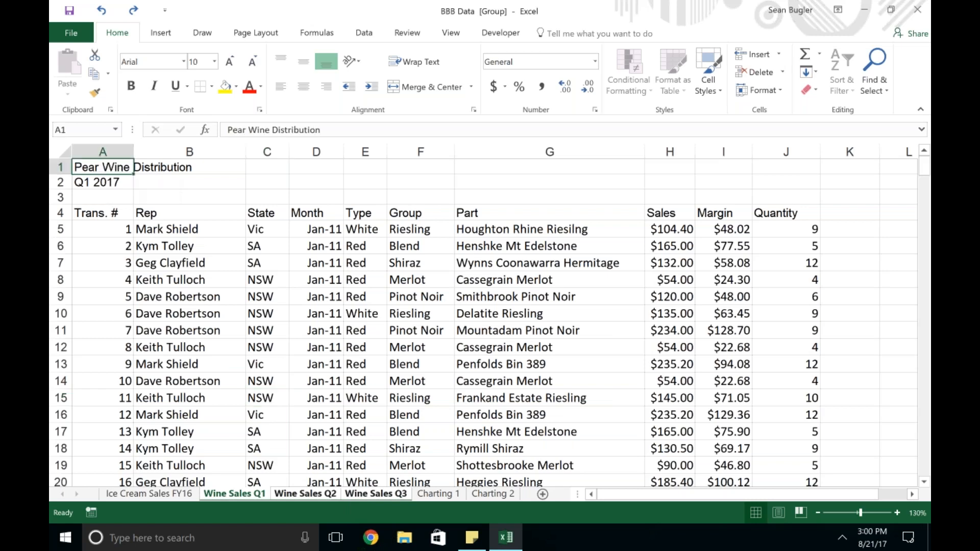
- Apply the Title cell style to A1 and the Heading 2 style to the subtitle in A2 on the grouped sheets
left_click(703, 97)
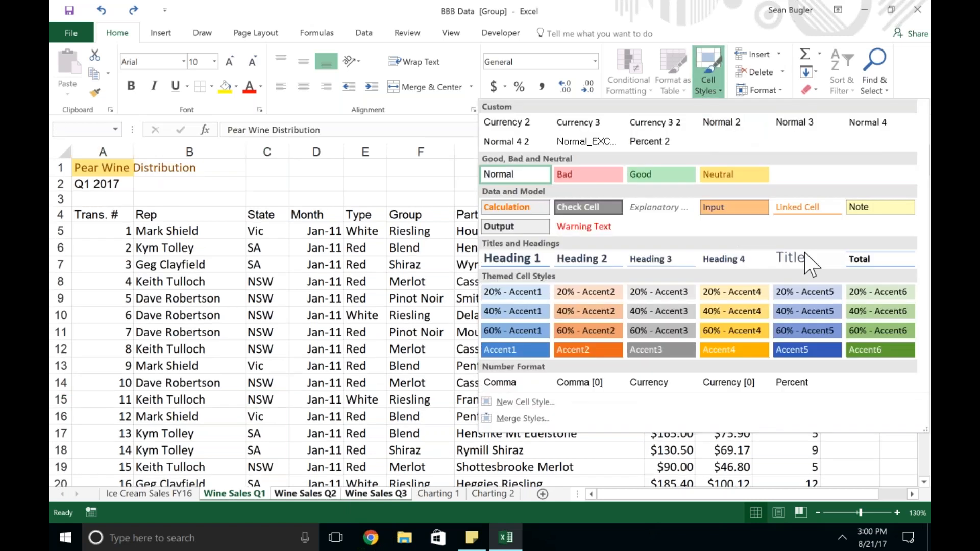
left_click(806, 259)
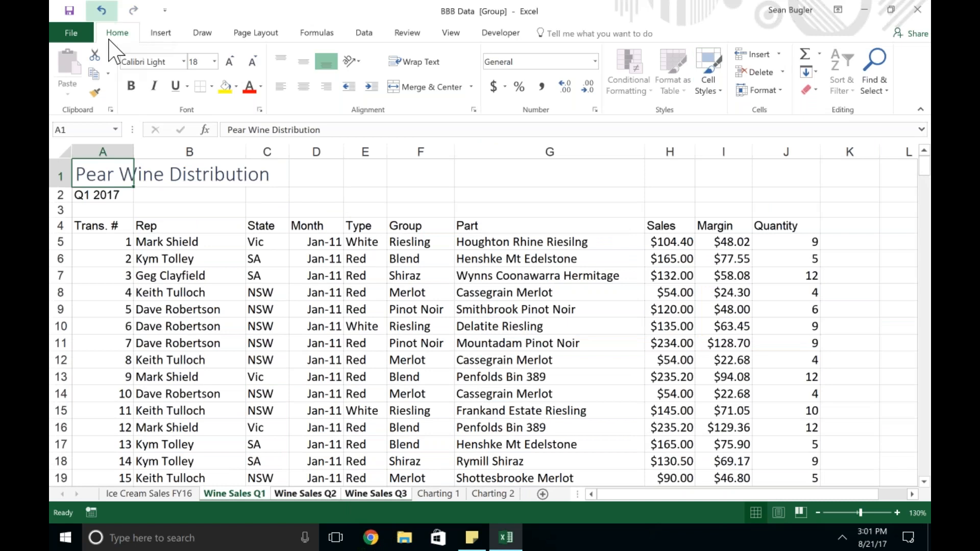
left_click(114, 196)
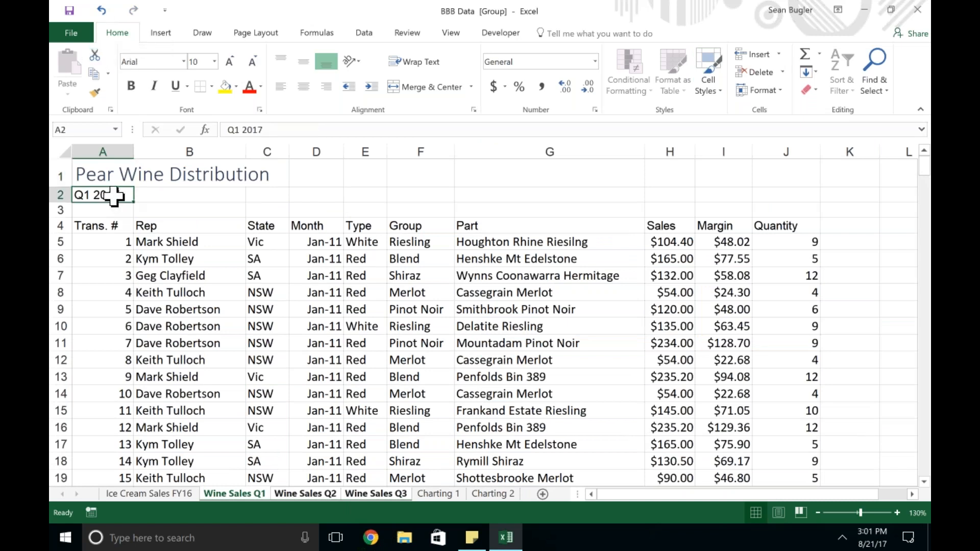
left_click(711, 87)
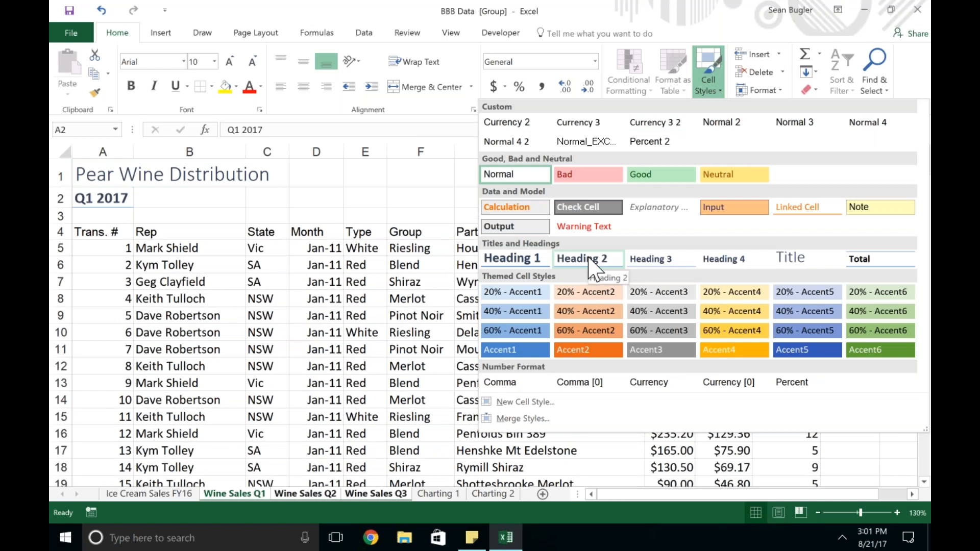
left_click(592, 263)
- Apply the Heading 3 cell style to the column headers from A4 through J4 on the grouped sheets
left_click(97, 230)
key("ctrl+shift+Right")
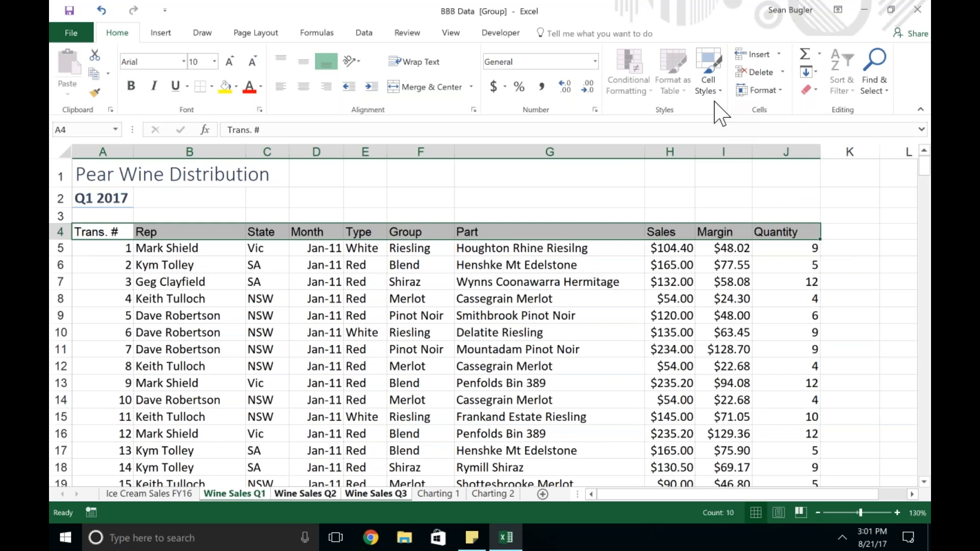
left_click(708, 77)
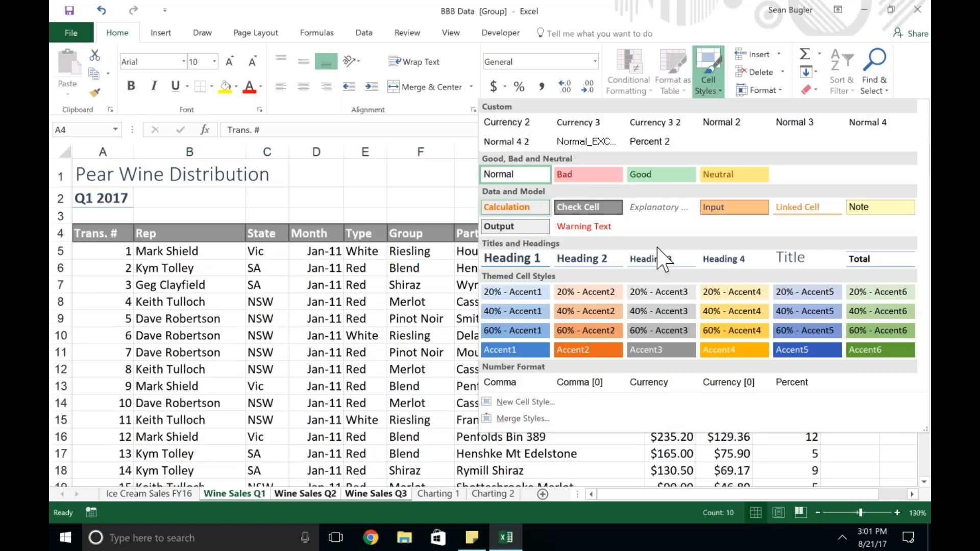
left_click(661, 260)
left_click(266, 284)
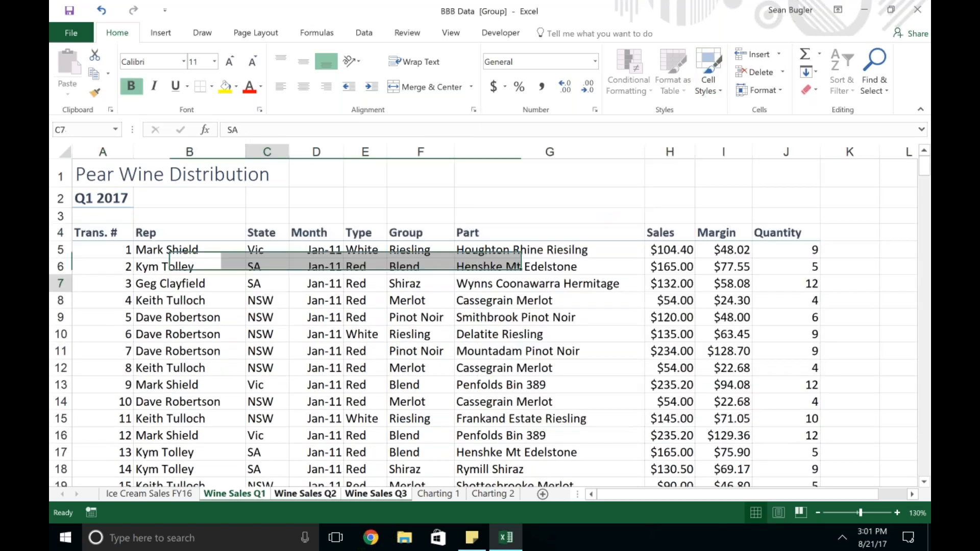
- Check the styles on the Wine Sales Q2 and Wine Sales Q3 sheets, and ungroup the sheets
left_click(304, 494)
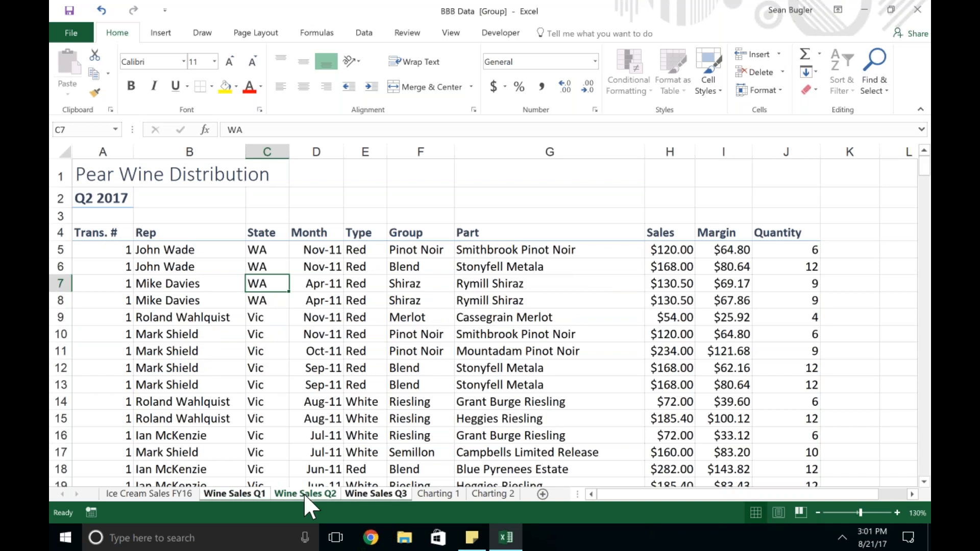
left_click(369, 494)
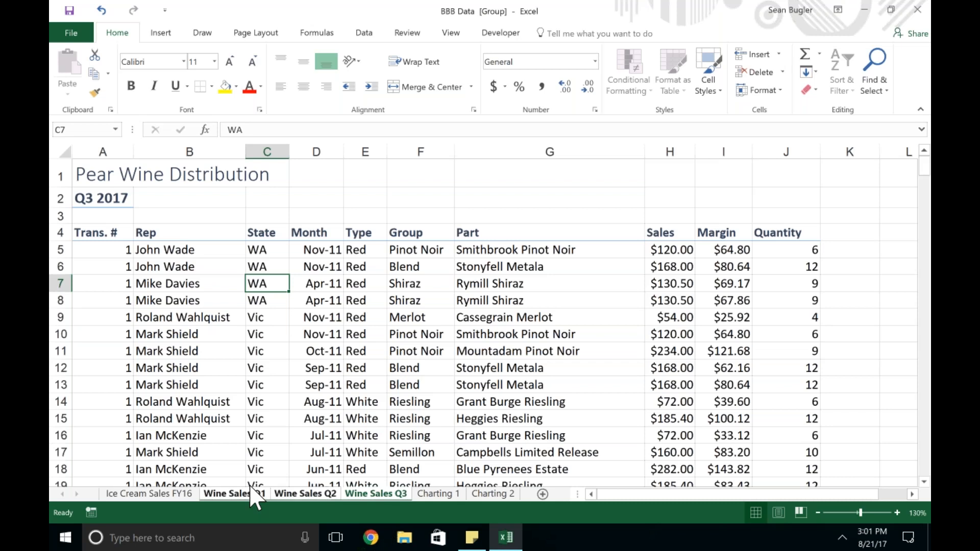
left_click(145, 495, "ctrl")
left_click(145, 495, "ctrl")
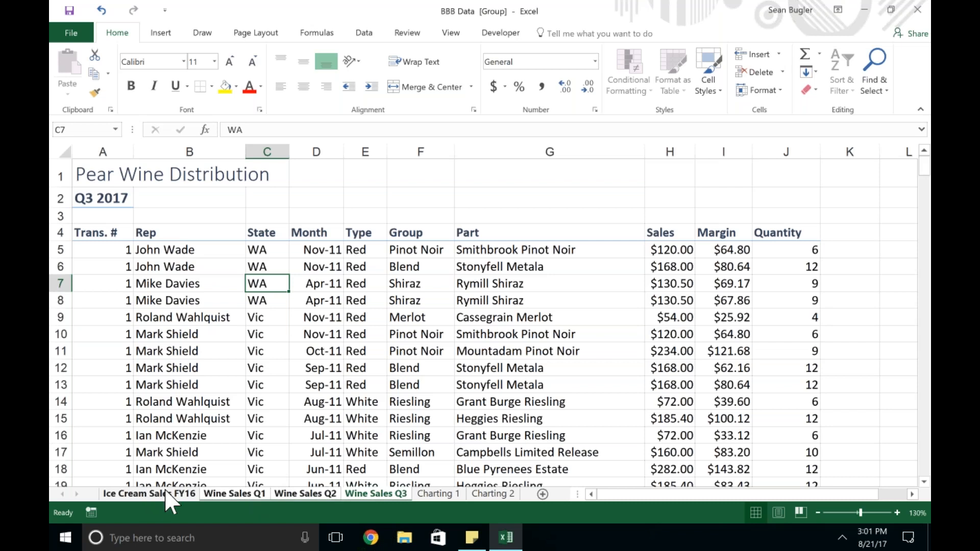
left_click(237, 492)
left_click(416, 497)
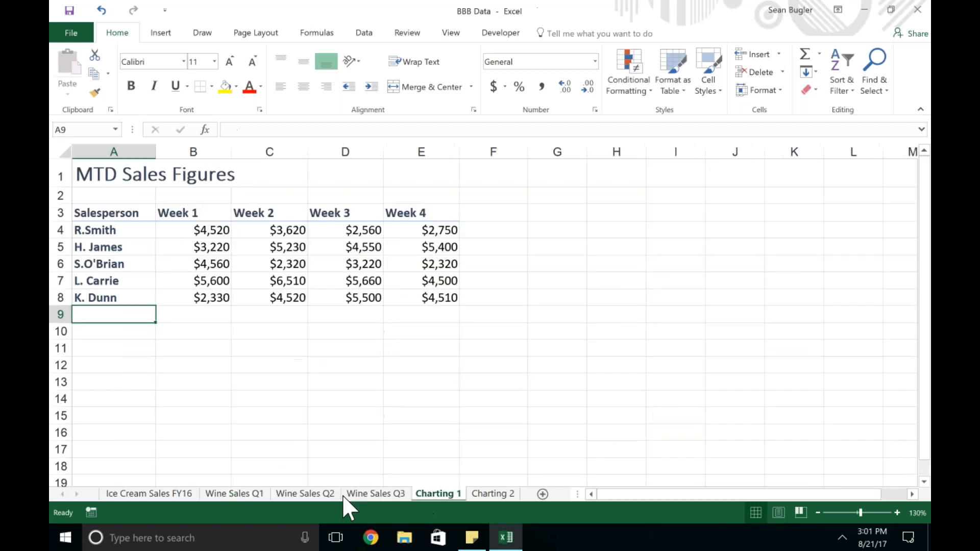
left_click(157, 493)
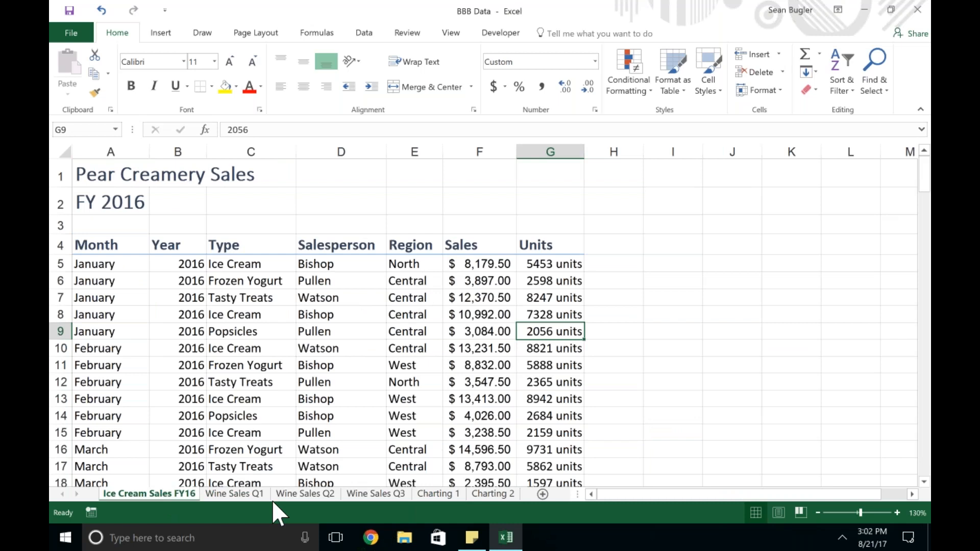
left_click(242, 491, "ctrl")
- Clear the formats from the column headers A4 through J4 on the Wine Sales Q1 sheet only
left_click(223, 491)
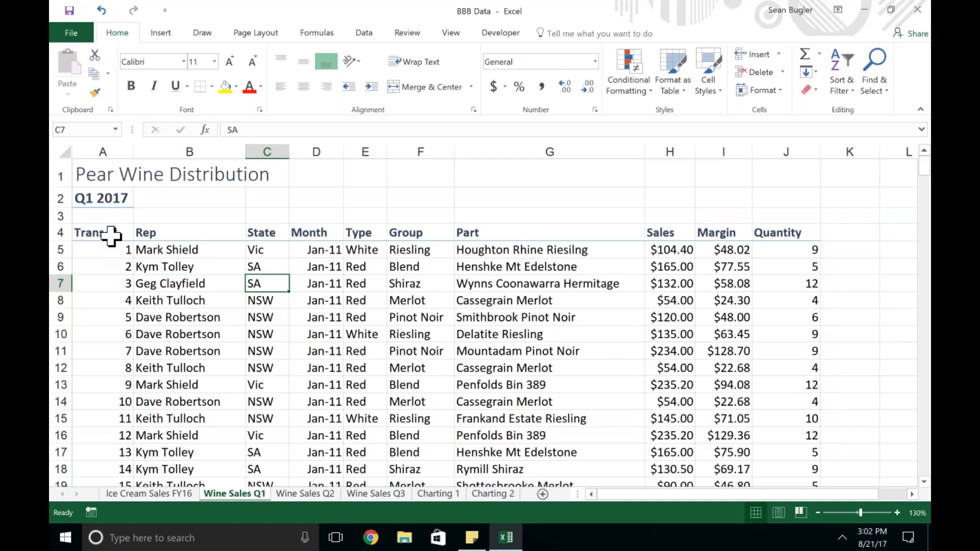
left_click_drag(103, 229, 788, 232)
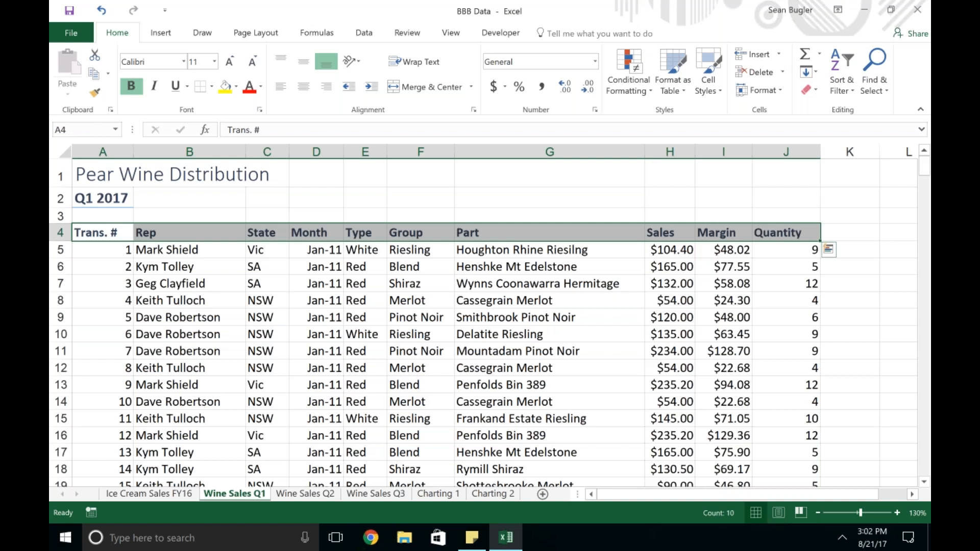
left_click(810, 89)
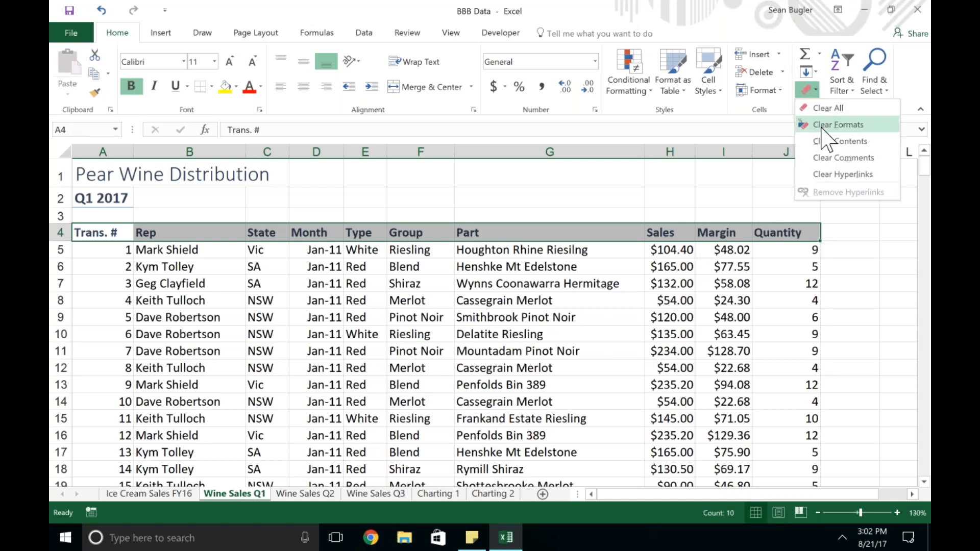
left_click(823, 128)
left_click(420, 332)
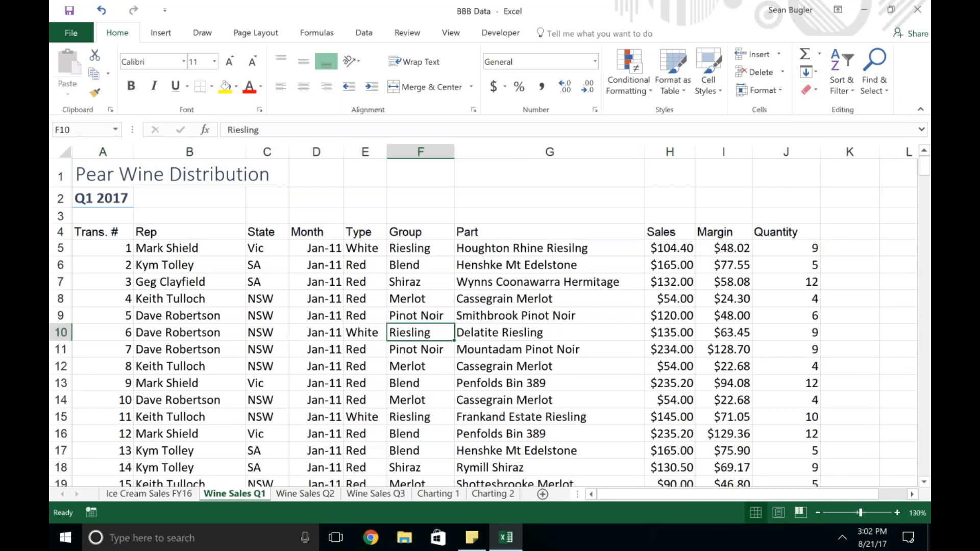
- Select cell F8 inside the wine sales data and bring up the insert commands
left_click(351, 313)
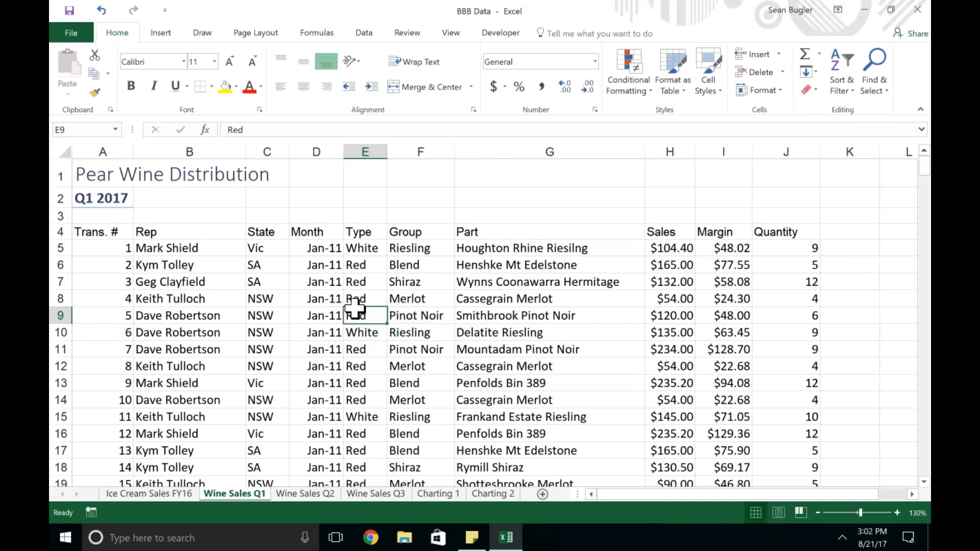
key("Up")
key("Right")
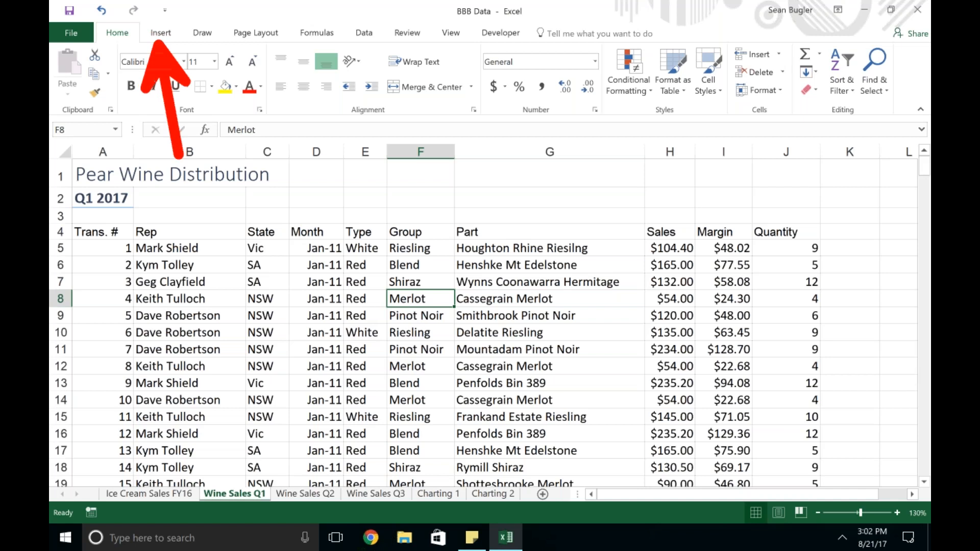
left_click(161, 32)
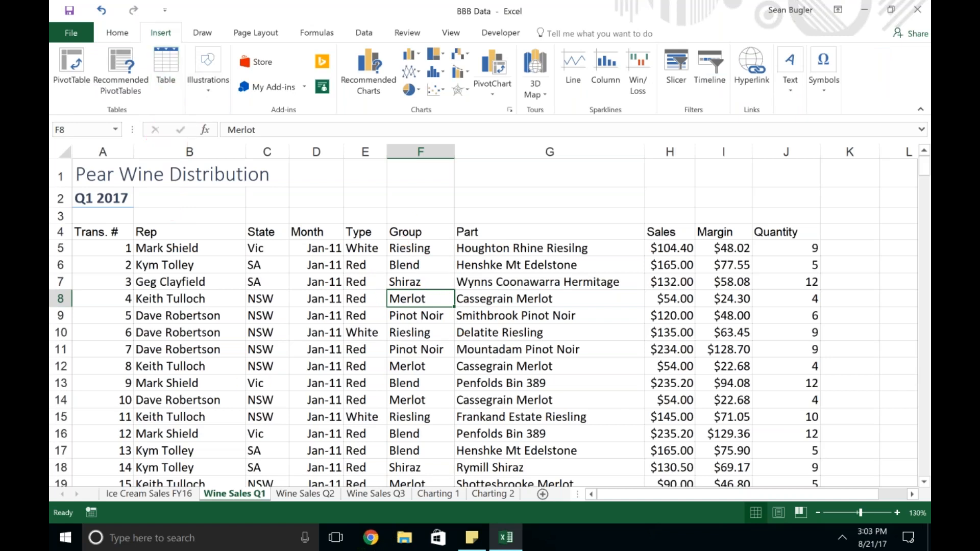
- Clear the contents of A8 through J8 and of the Part cells G4 through G17, and undo both deletions
left_click_drag(94, 300, 767, 307)
key("Delete")
left_click(606, 232)
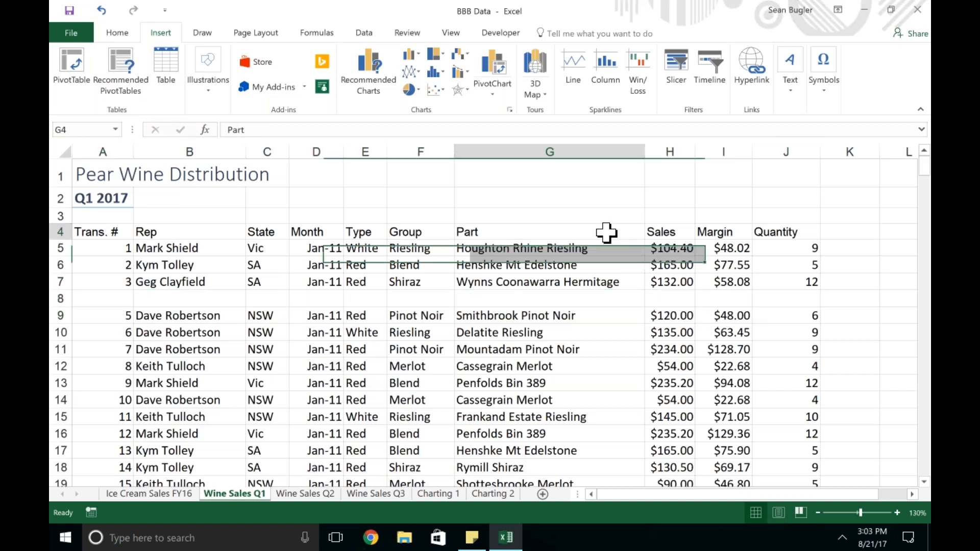
left_click_drag(606, 233, 606, 453)
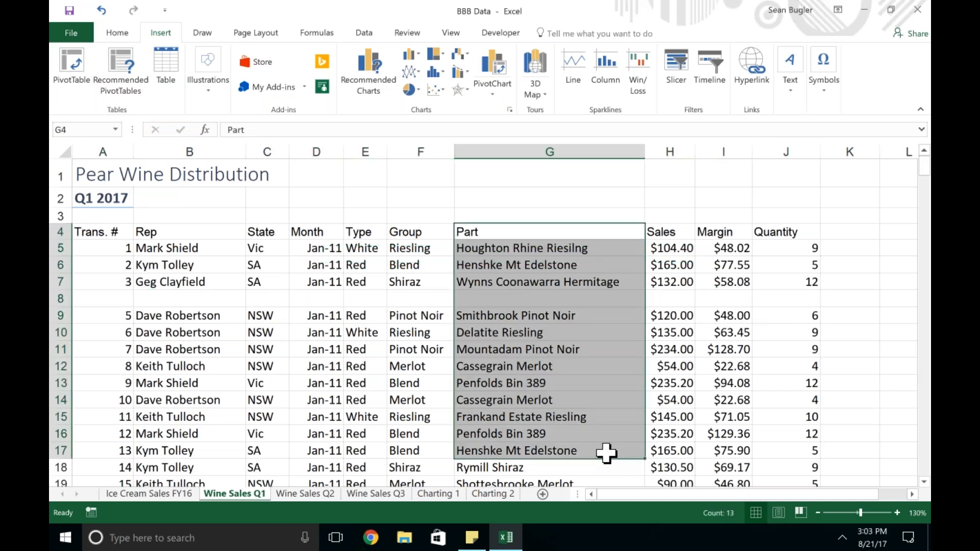
key("Delete")
key("ctrl+z")
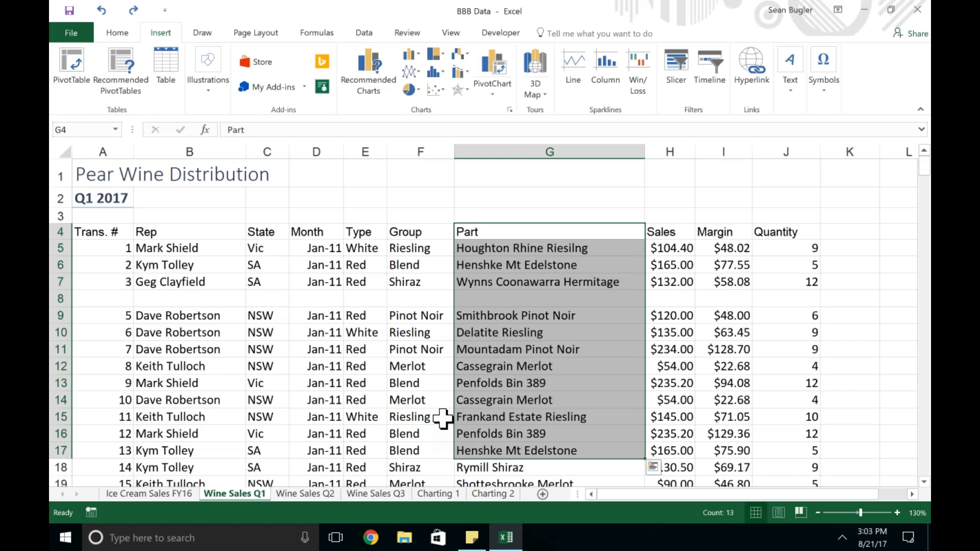
key("ctrl+z")
- Clear the contents of the blocks D9:F12, G10:G13 and B12:B16, and undo these deletions
left_click(443, 418)
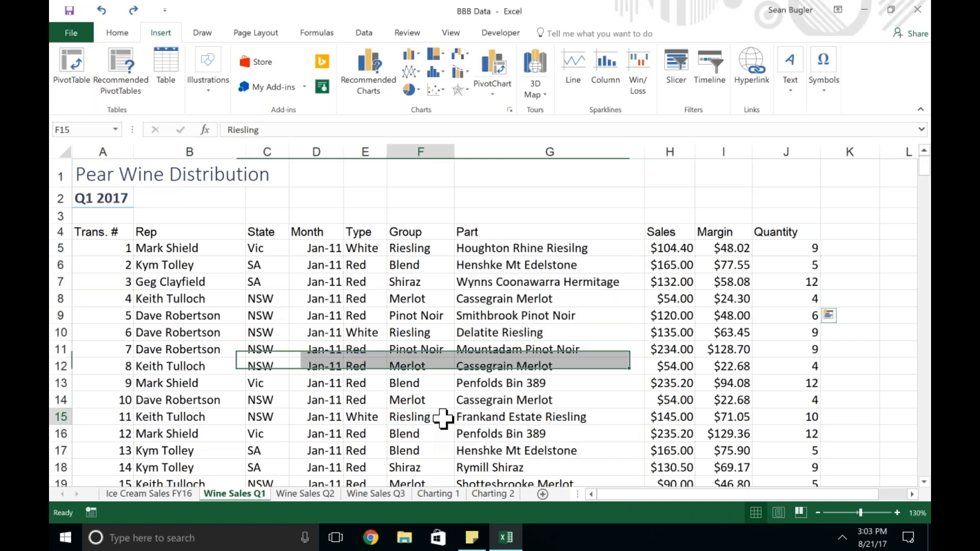
left_click_drag(318, 316, 424, 367)
key("Delete")
left_click_drag(603, 333, 614, 386)
key("Delete")
left_click_drag(189, 366, 189, 434)
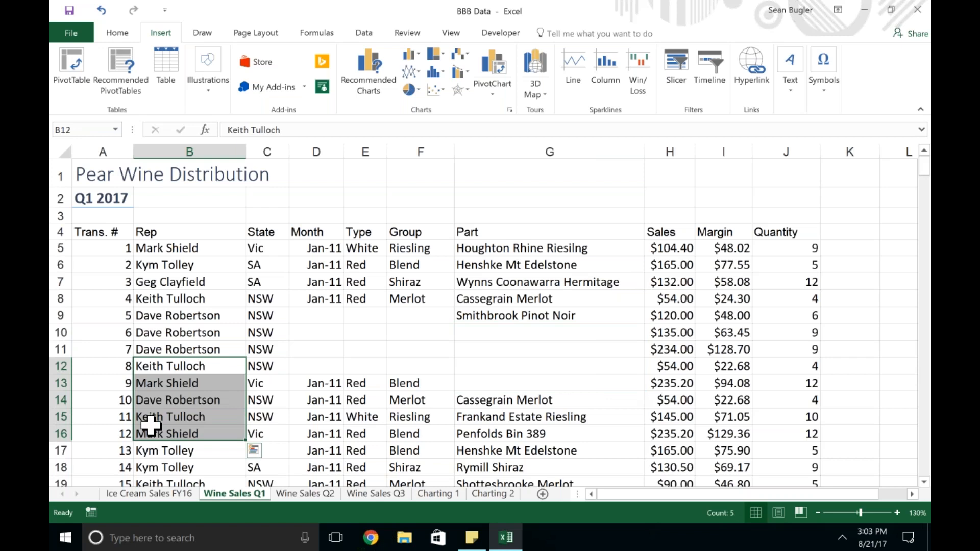
key("Delete")
key("ctrl+z")
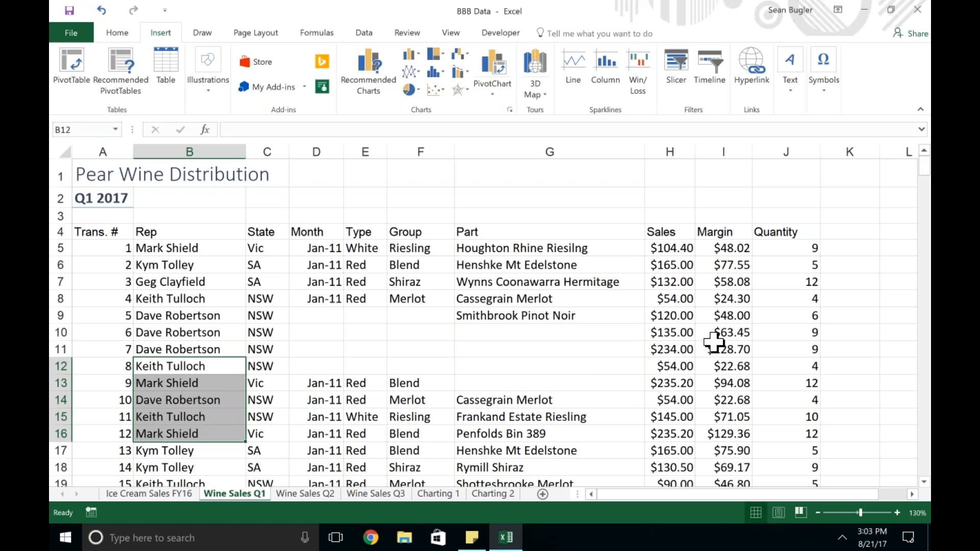
key("ctrl+z")
key("ctrl+z")
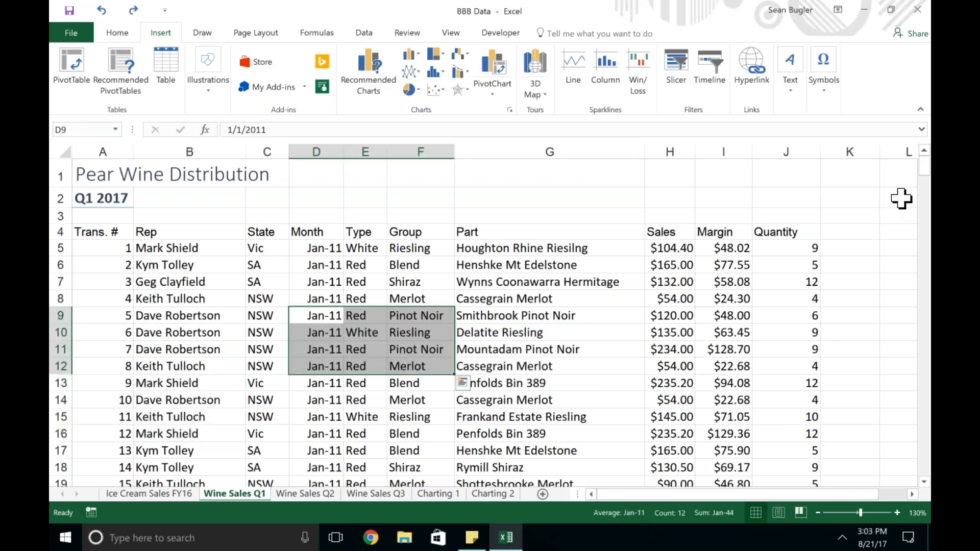
- Convert the wine sales data in A4:J309 into a table with headers, checking the proposed range down to its last row
left_click(377, 284)
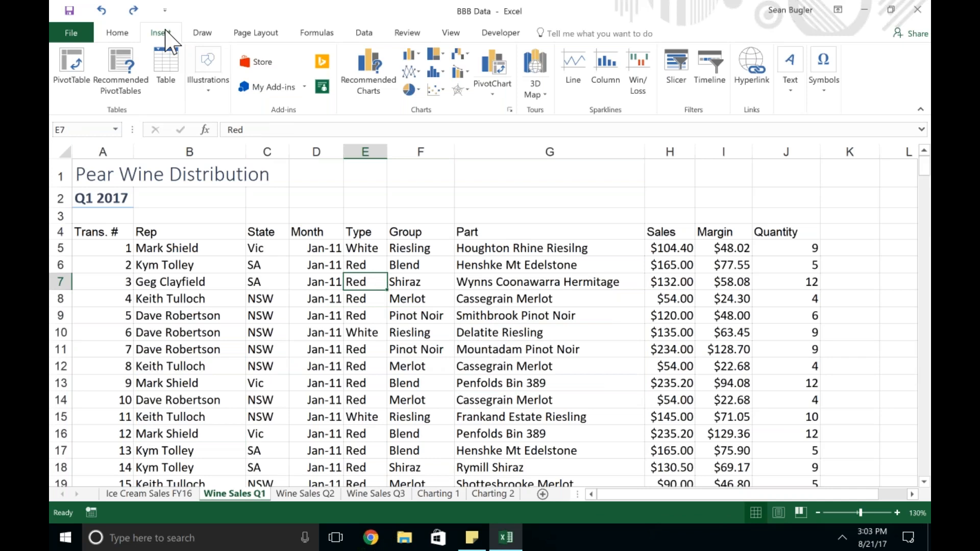
left_click(170, 82)
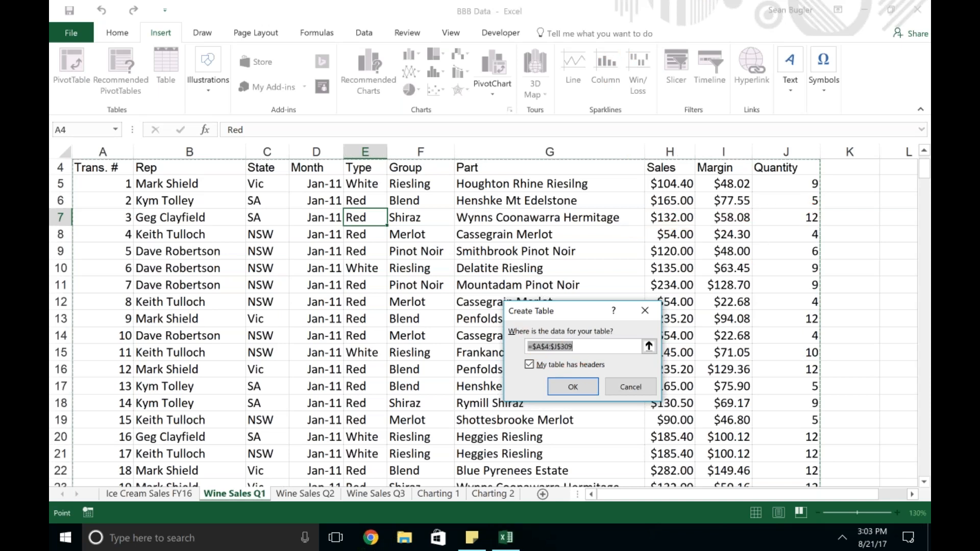
scroll(816, 250, "down", 20)
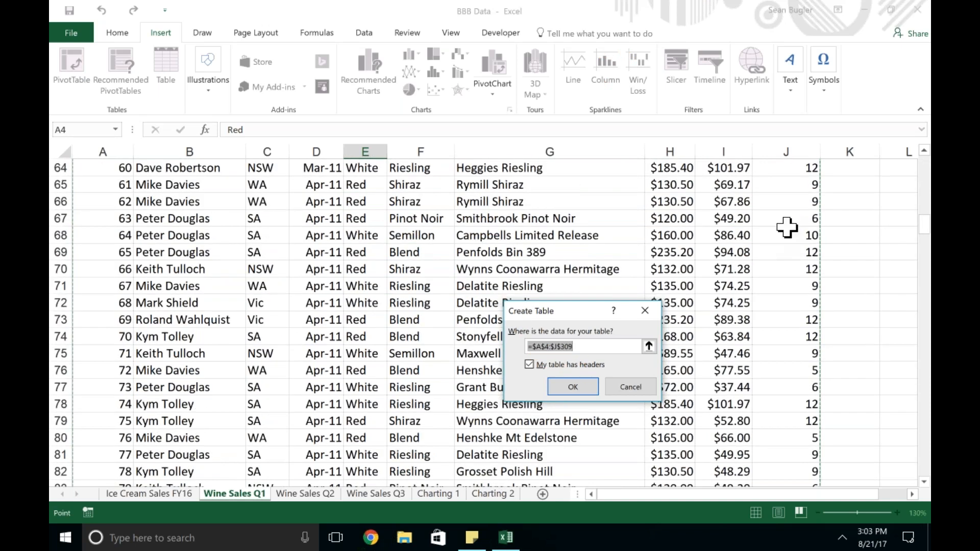
scroll(816, 250, "down", 20)
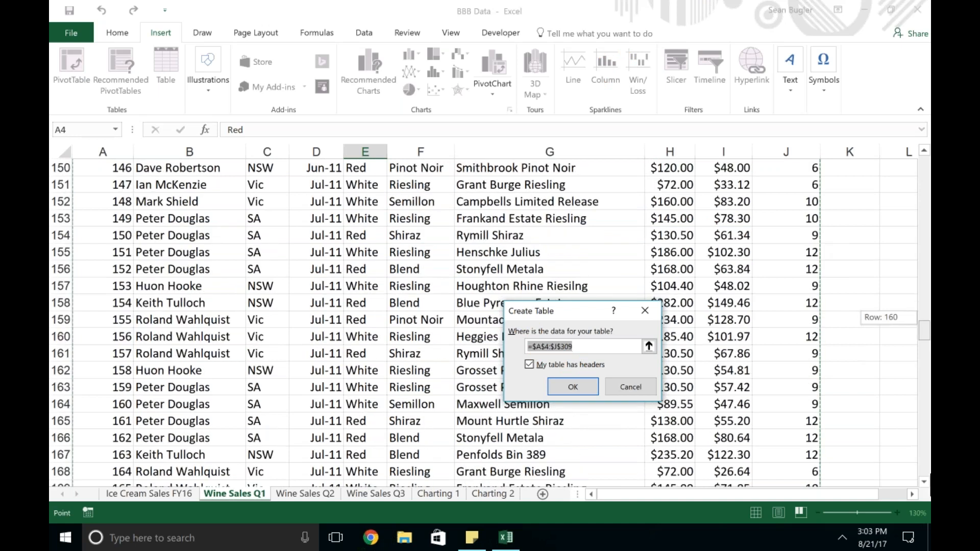
scroll(700, 437, "down", 1)
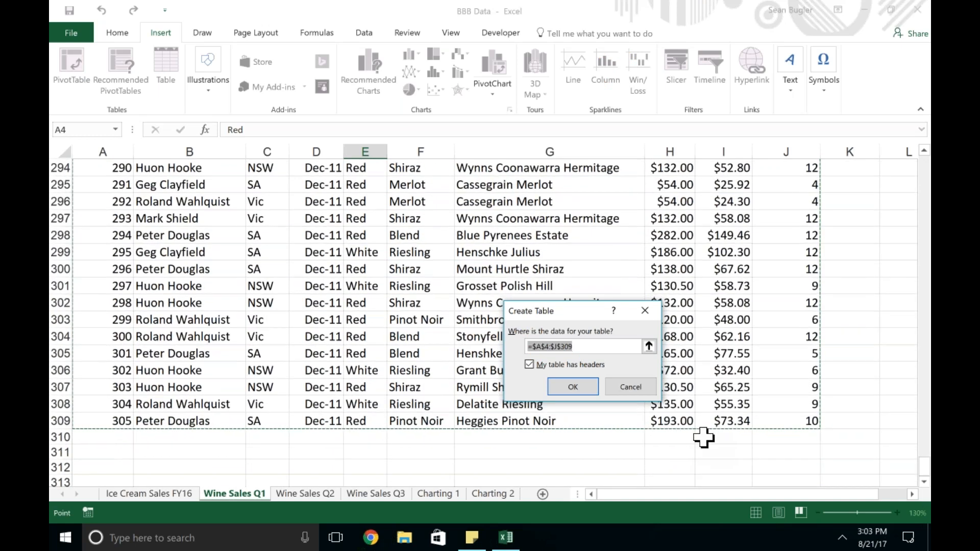
left_click_drag(927, 469, 917, 76)
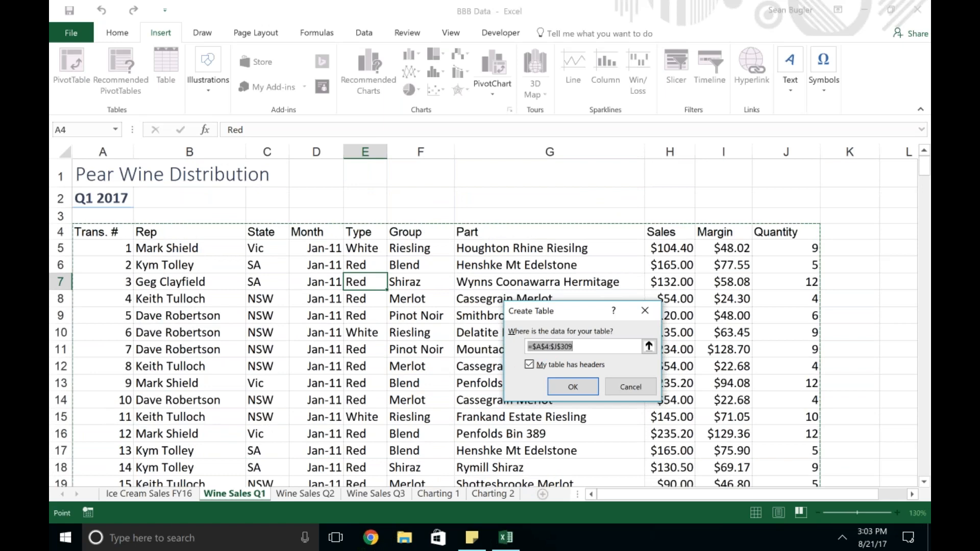
left_click(572, 387)
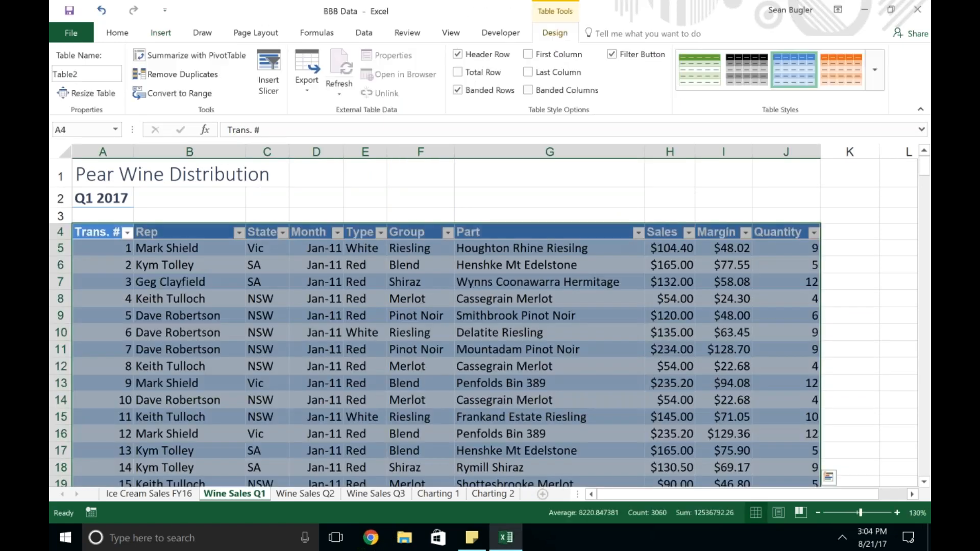
- Select a cell inside the new table to view its design options, and move out of the table to cell G1
left_click(573, 386)
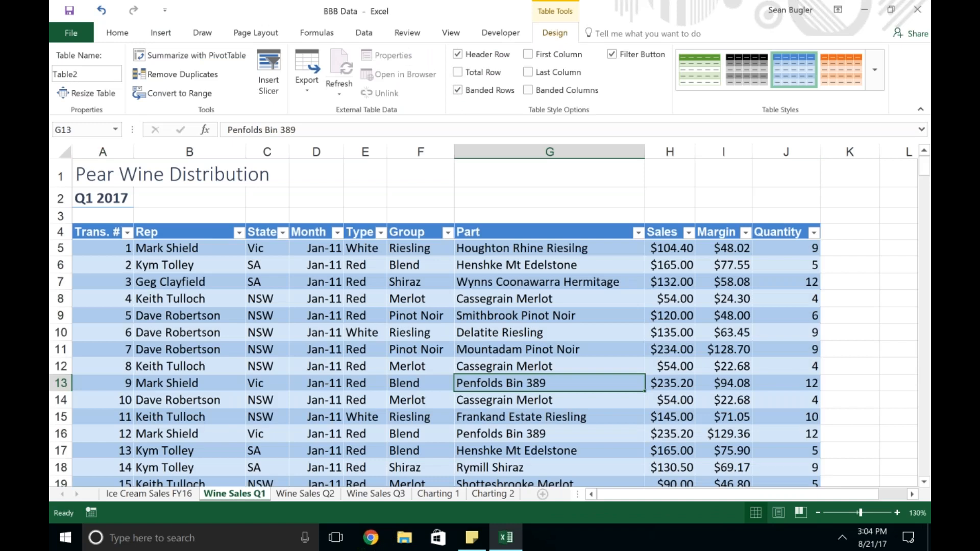
left_click(474, 75)
left_click(489, 175)
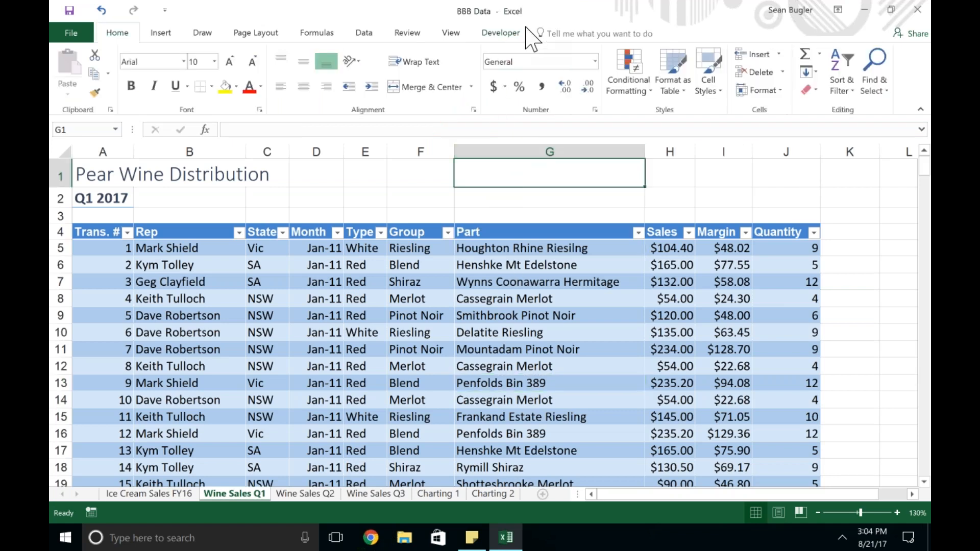
- Compare the options available for a cell inside the table, such as G9 or F9, with those for cell G1 outside it
left_click(486, 317)
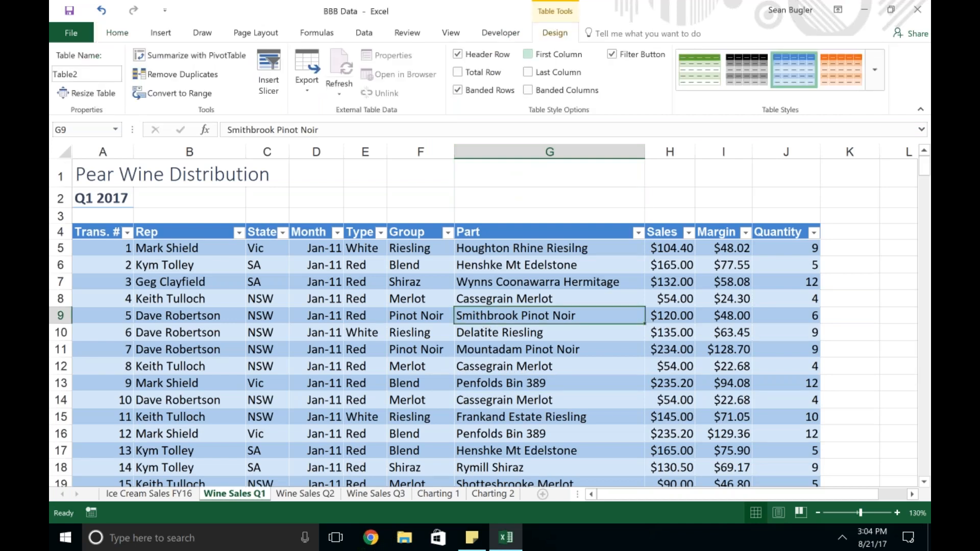
left_click(470, 178)
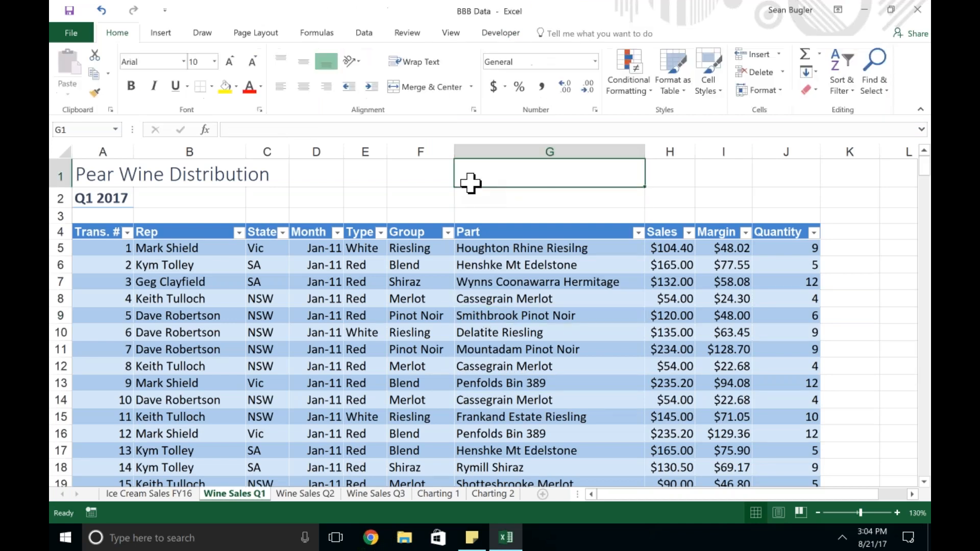
left_click(445, 315)
- Apply the medium table style with an orange header row and grey banded rows to the wine sales table
left_click(545, 34)
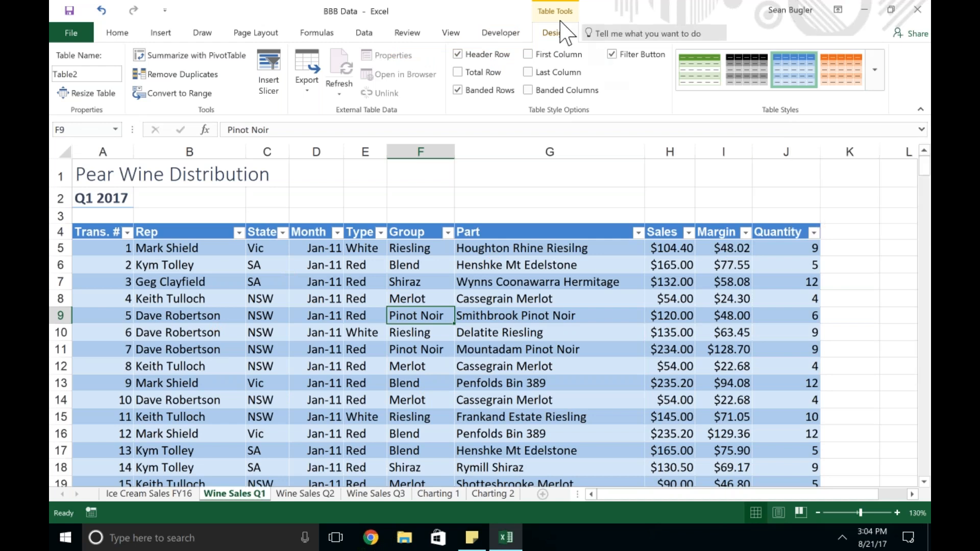
left_click(876, 77)
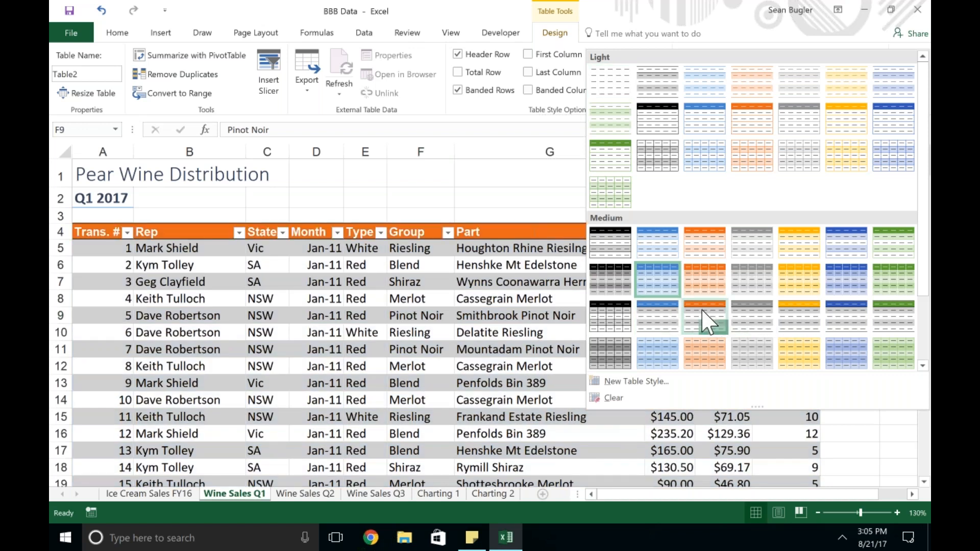
left_click(706, 321)
left_click(554, 248)
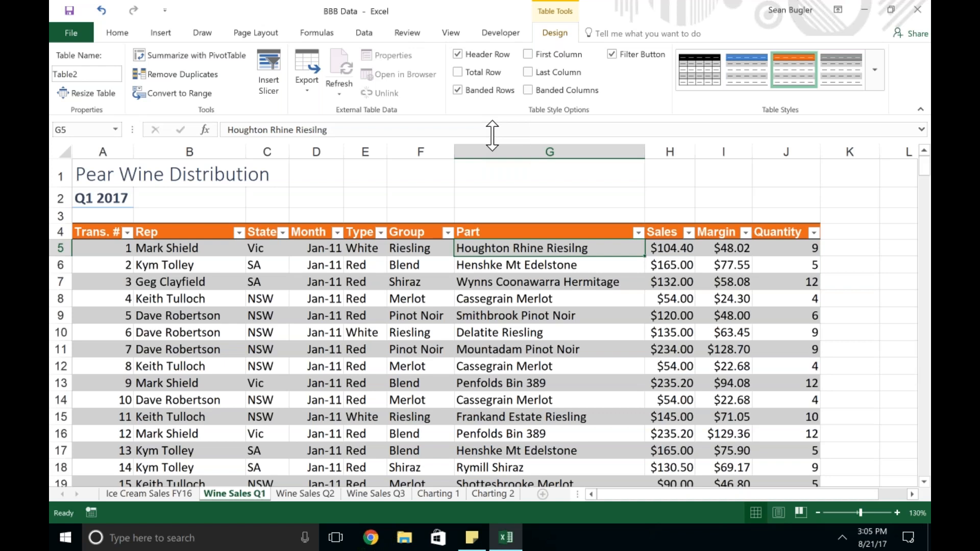
left_click(528, 281)
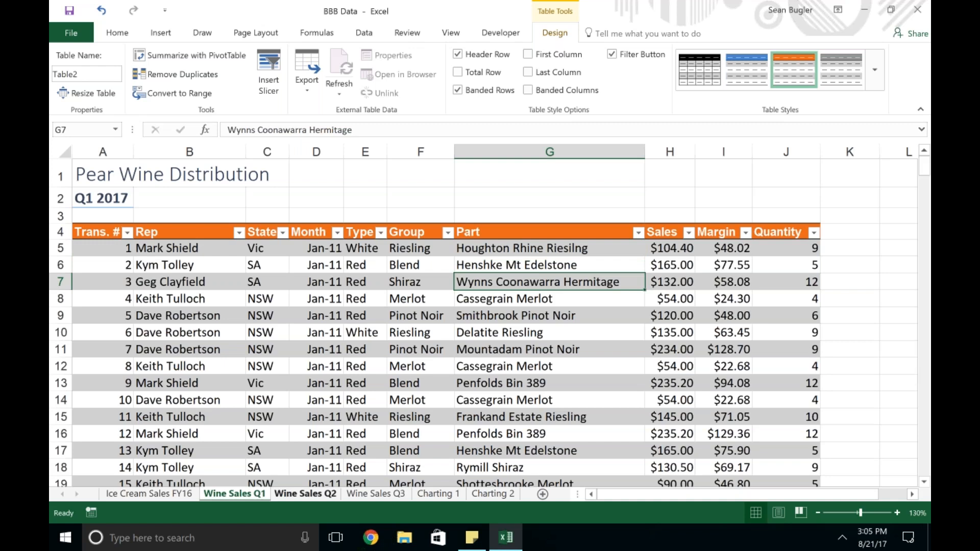
key("ctrl+2")
left_click_drag(199, 479, 425, 520)
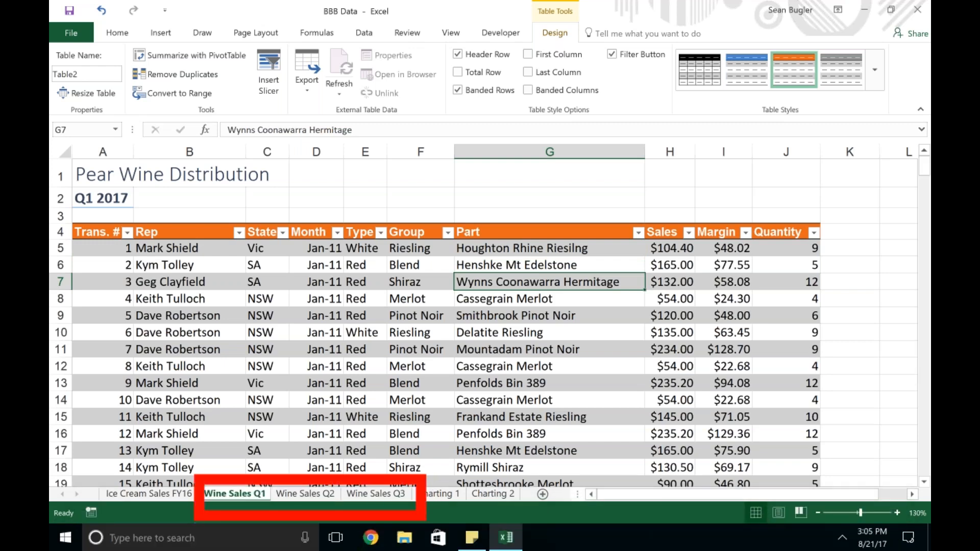
key("Escape")
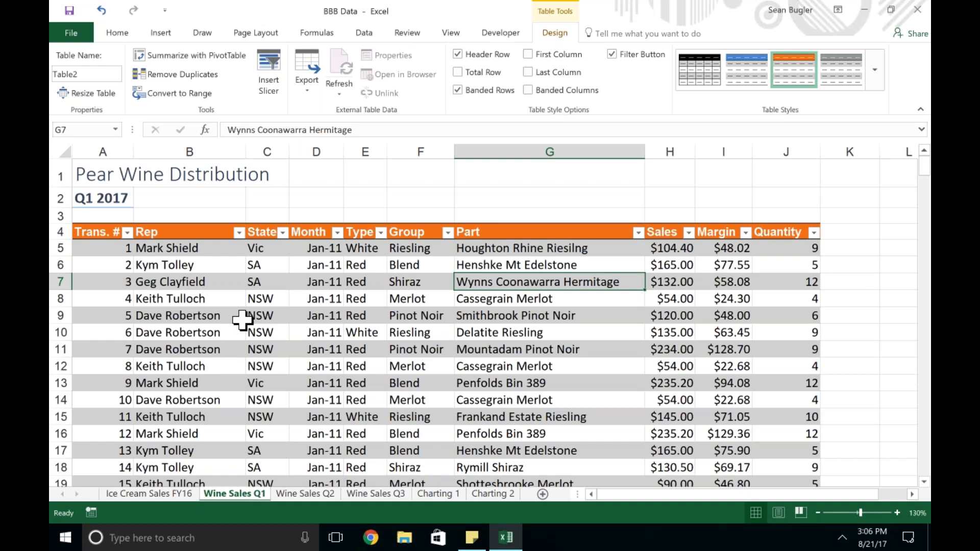
- Examine how the table's column headings are displayed further down the wine sales data, with cell G32 selected, and return to cell G6
scroll(401, 314, "down", 1)
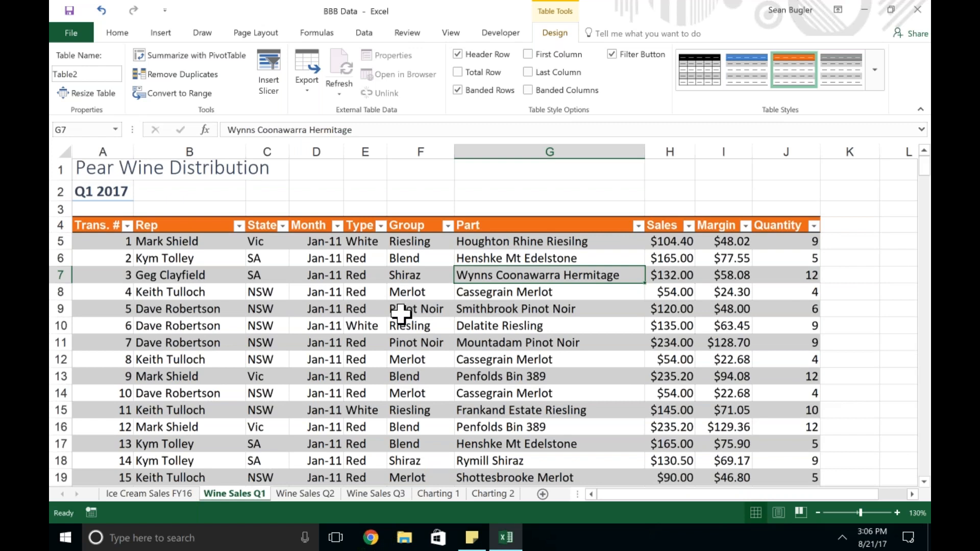
scroll(401, 314, "down", 4)
scroll(553, 334, "down", 4)
left_click(587, 286)
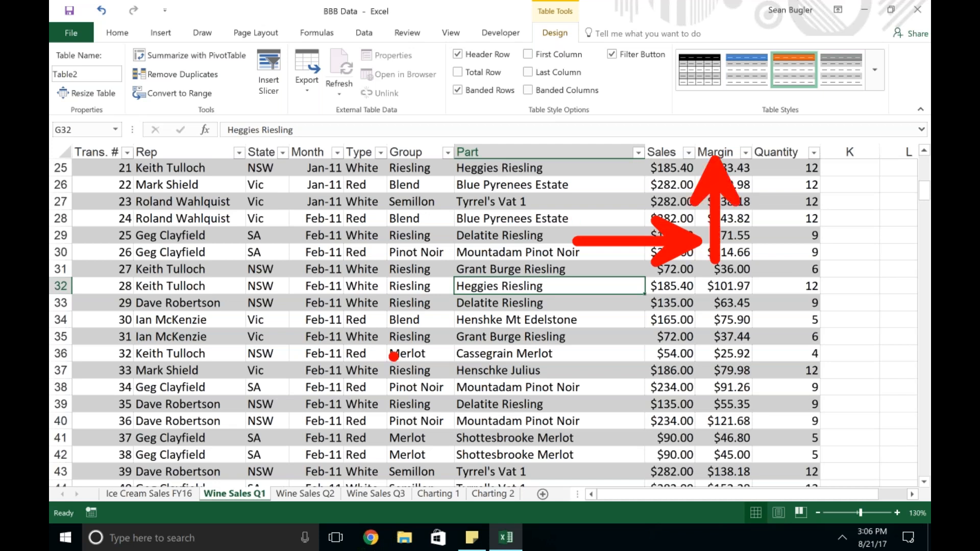
scroll(394, 357, "down", 1)
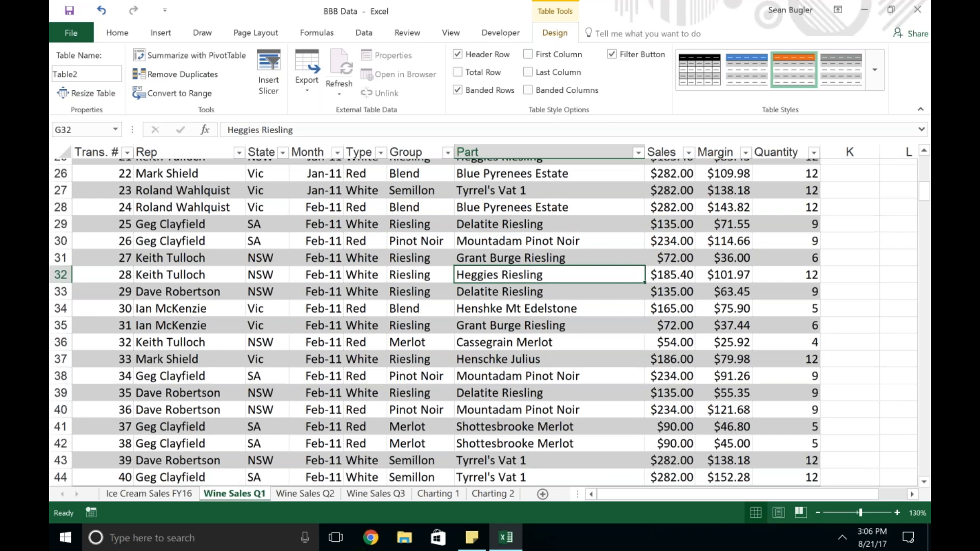
scroll(483, 323, "down", 20)
scroll(483, 323, "down", 2)
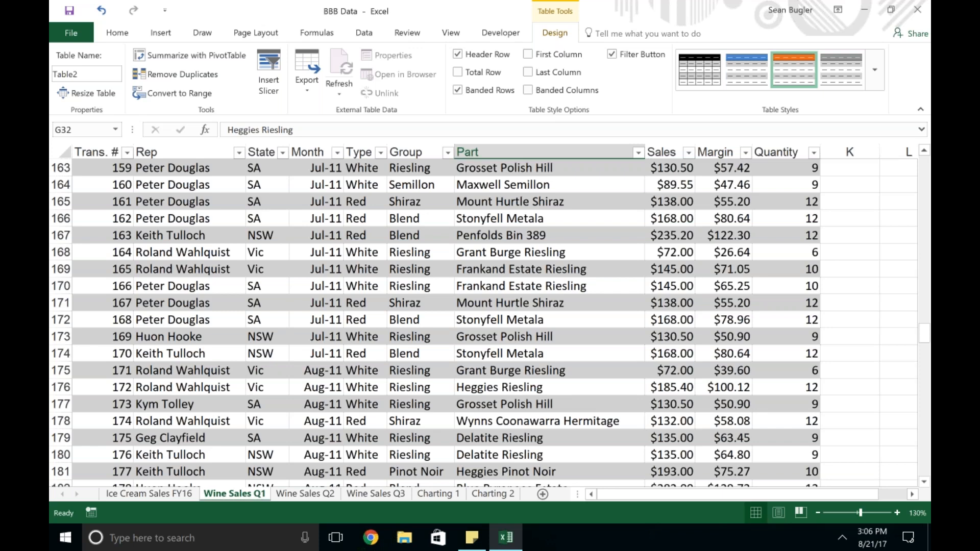
scroll(581, 267, "up", 1)
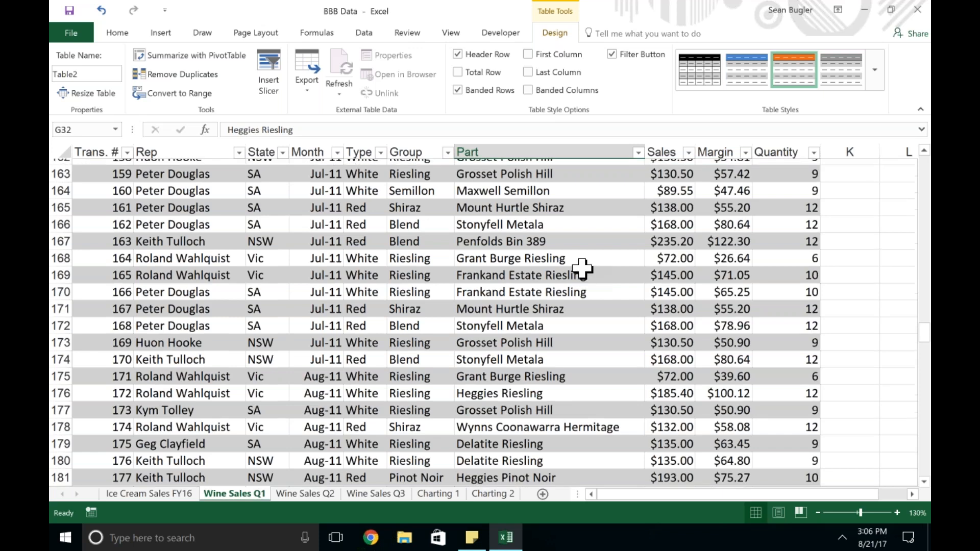
scroll(581, 267, "up", 20)
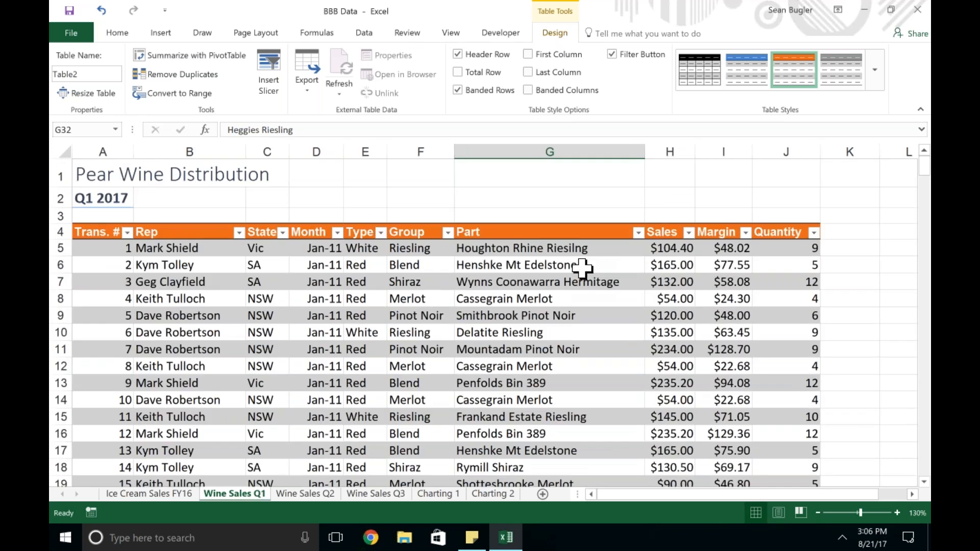
left_click(582, 265)
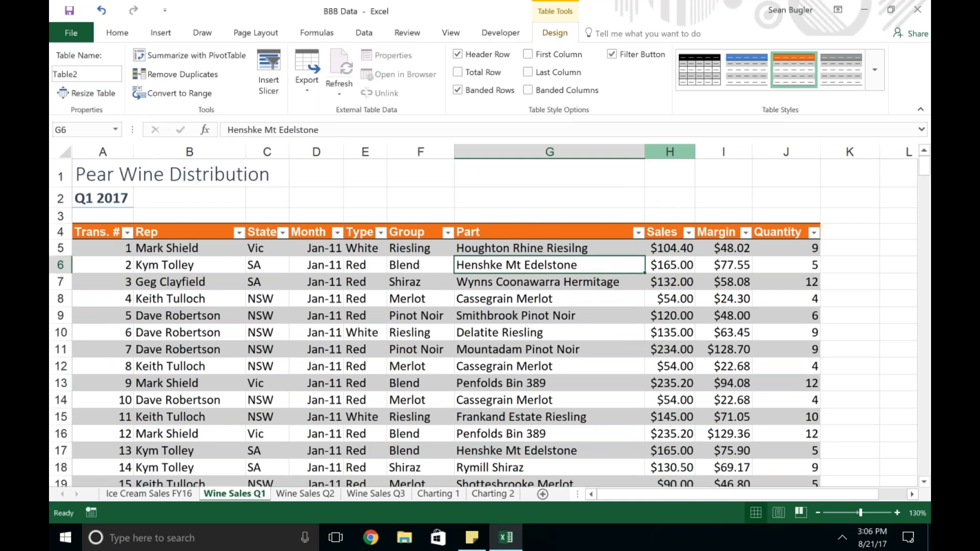